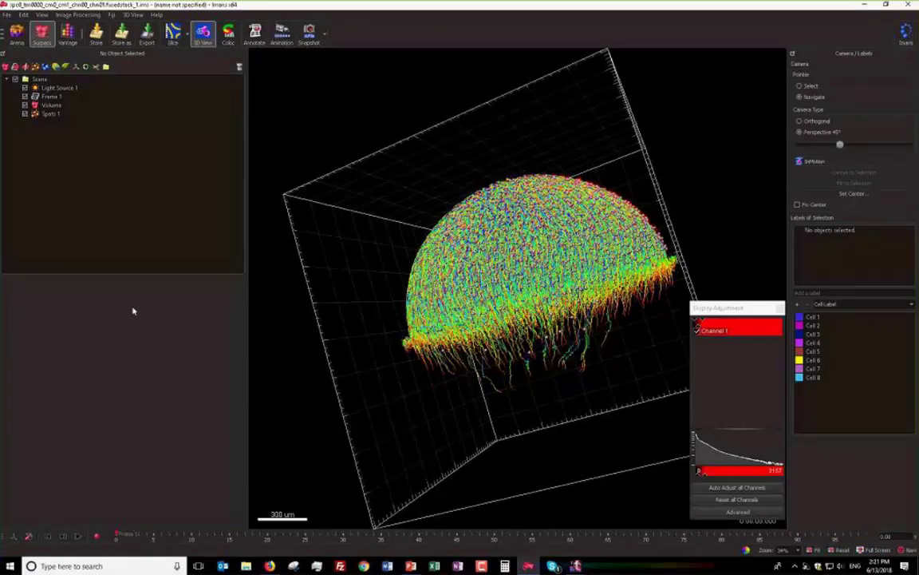
- Hide the Volume and set the track display of Spots 1 to Dragon Tail
click(23, 105)
drag(443, 227, 469, 255)
click(48, 114)
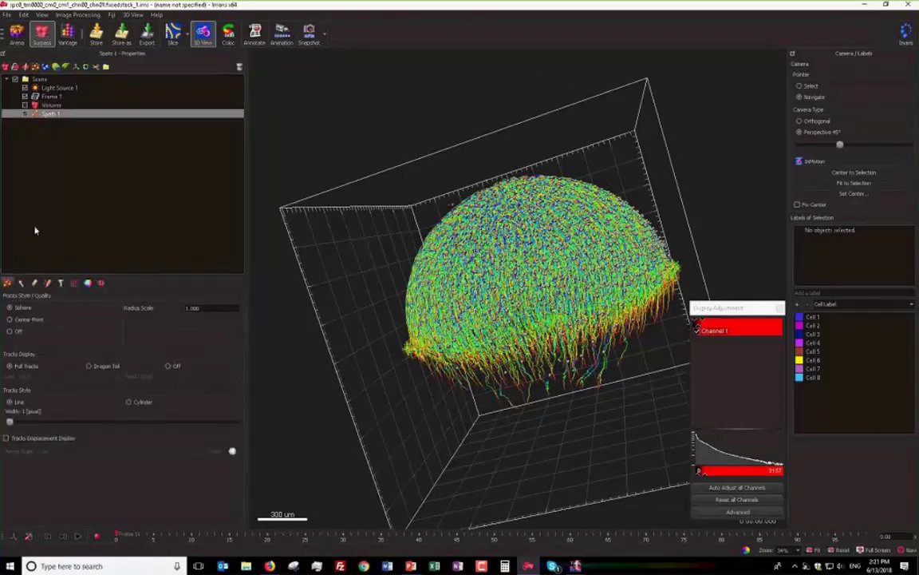
click(99, 366)
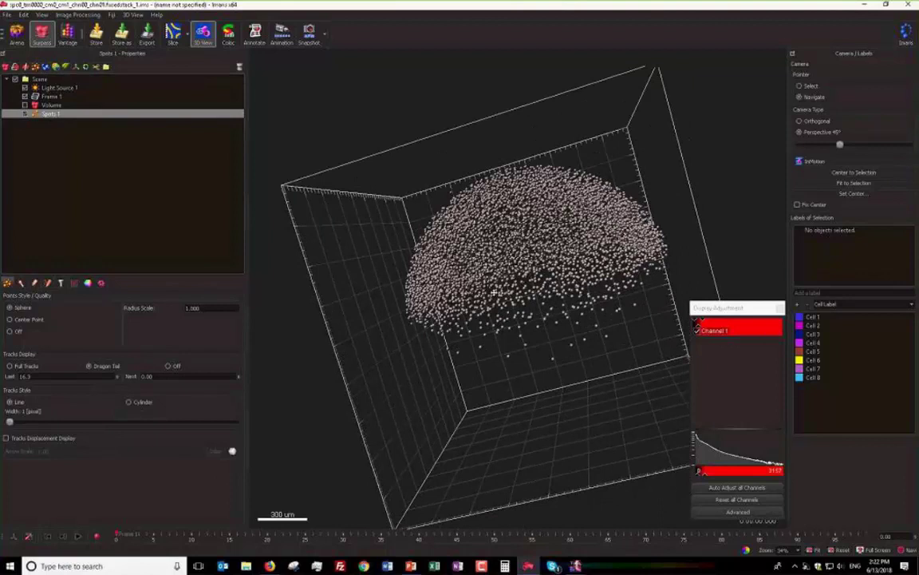
- Open the track editing settings of Spots 1 and play the time series up to frame 68
click(47, 282)
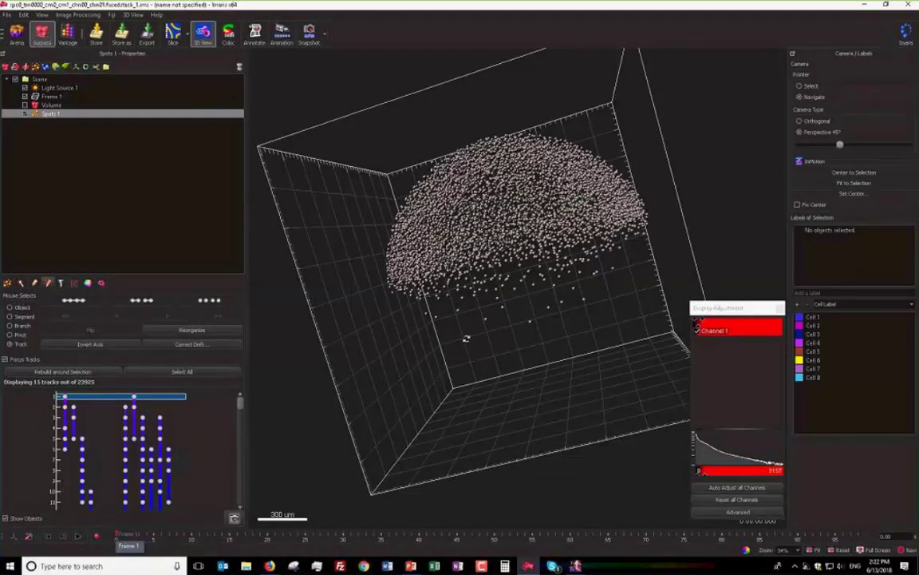
scroll(494, 281, up, 5)
drag(446, 254, 453, 264)
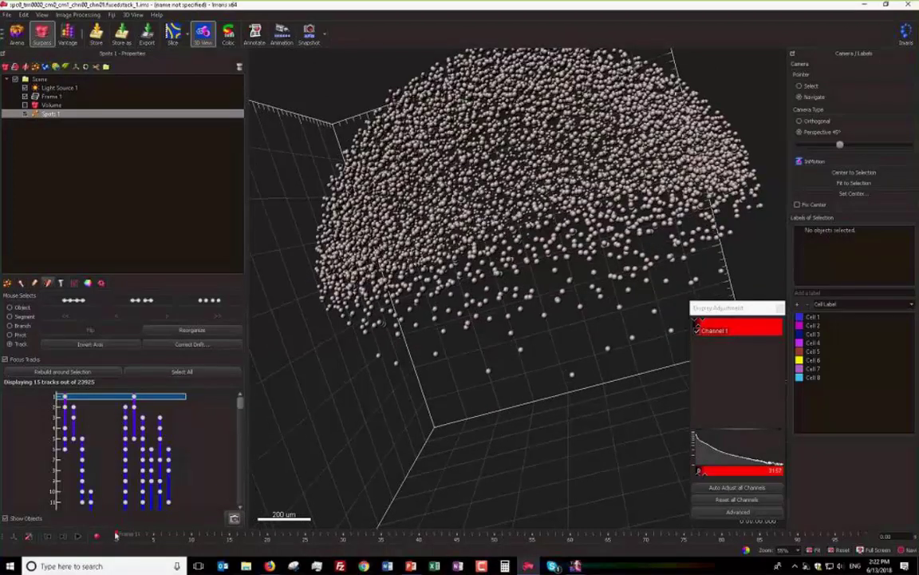
drag(120, 535, 164, 538)
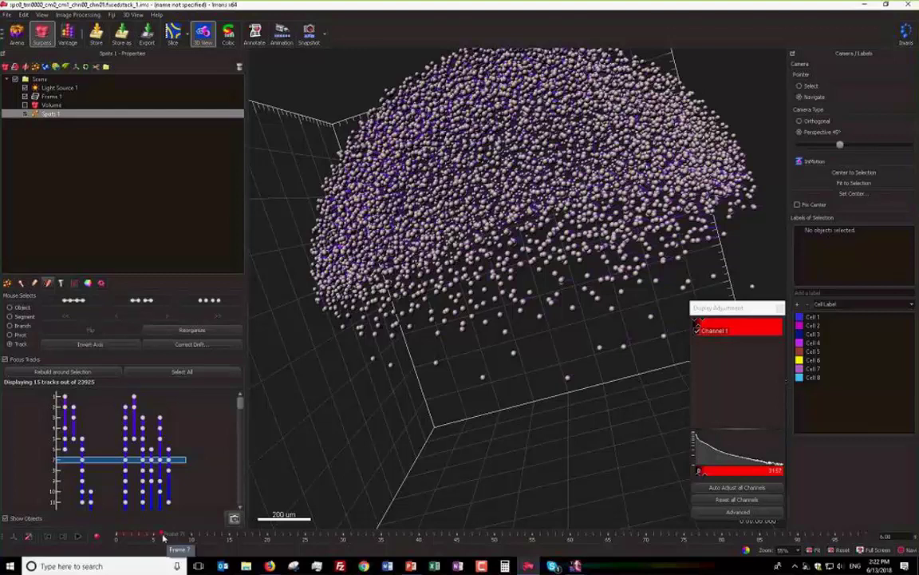
click(78, 538)
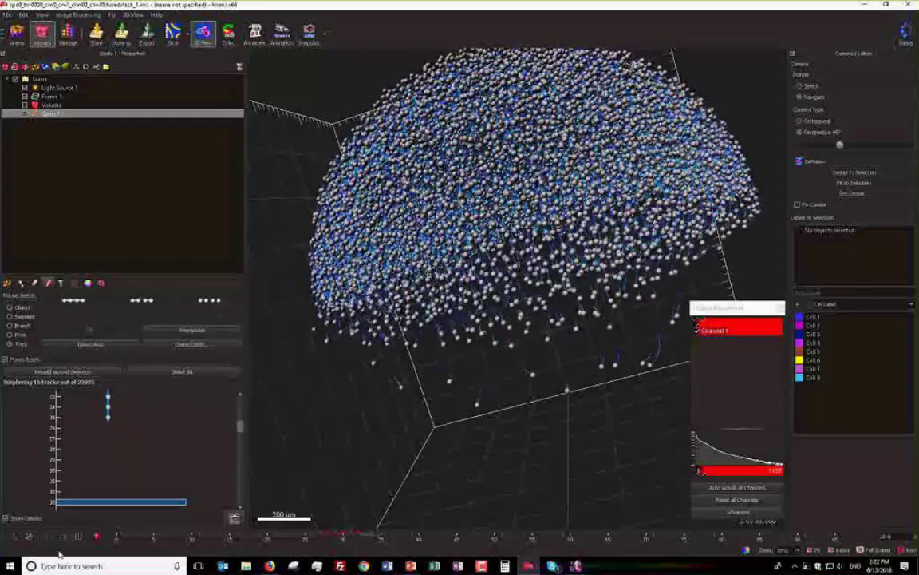
click(78, 538)
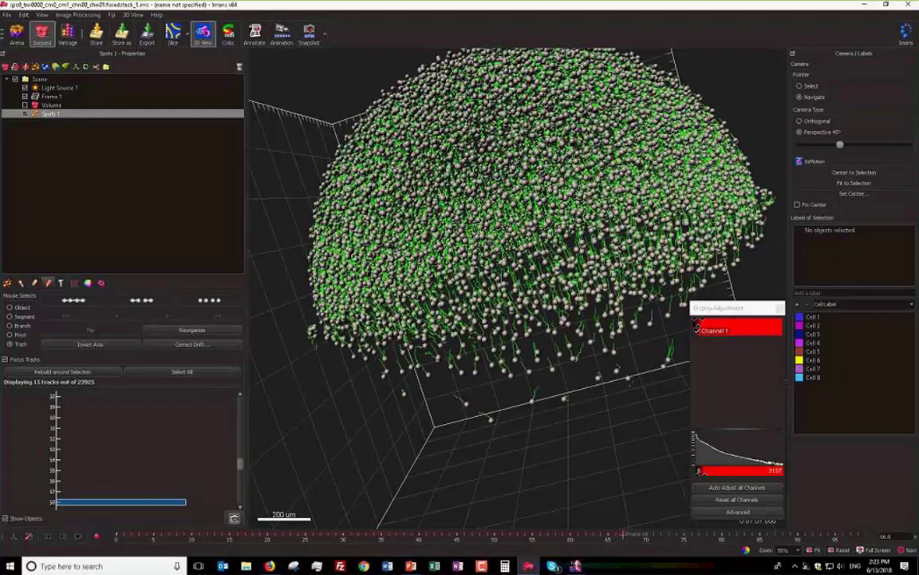
- Inspect the isolated spots below the dome up close and go back to frame 65
scroll(487, 412, up, 5)
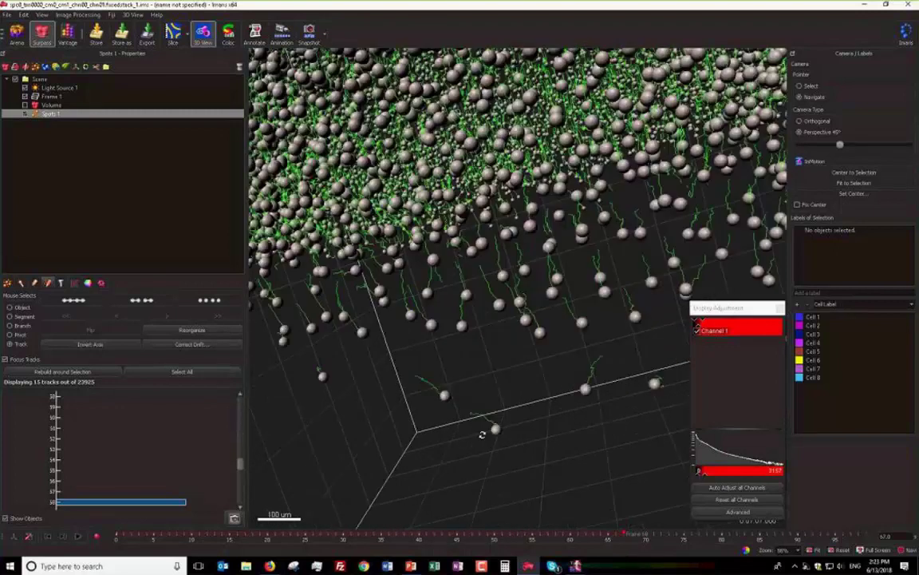
drag(499, 412, 511, 383)
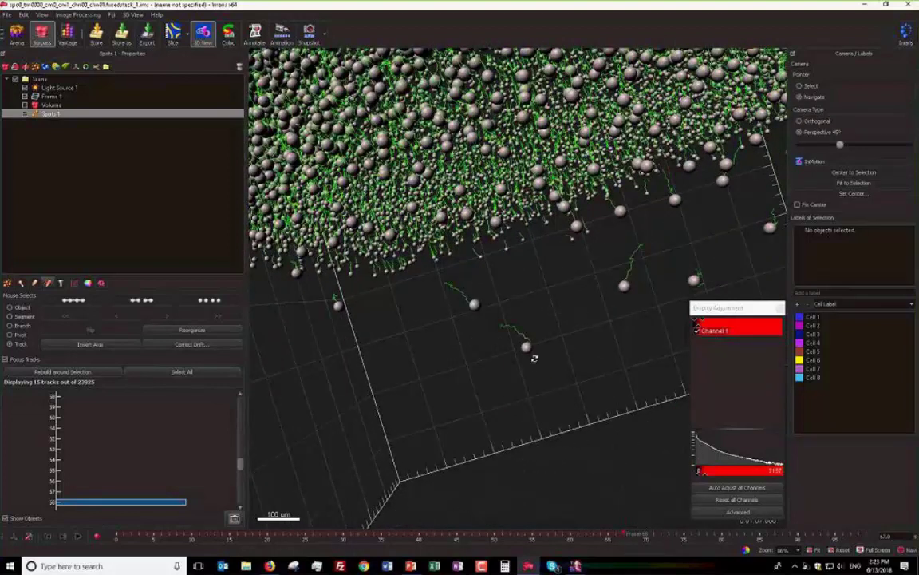
drag(531, 353, 482, 327)
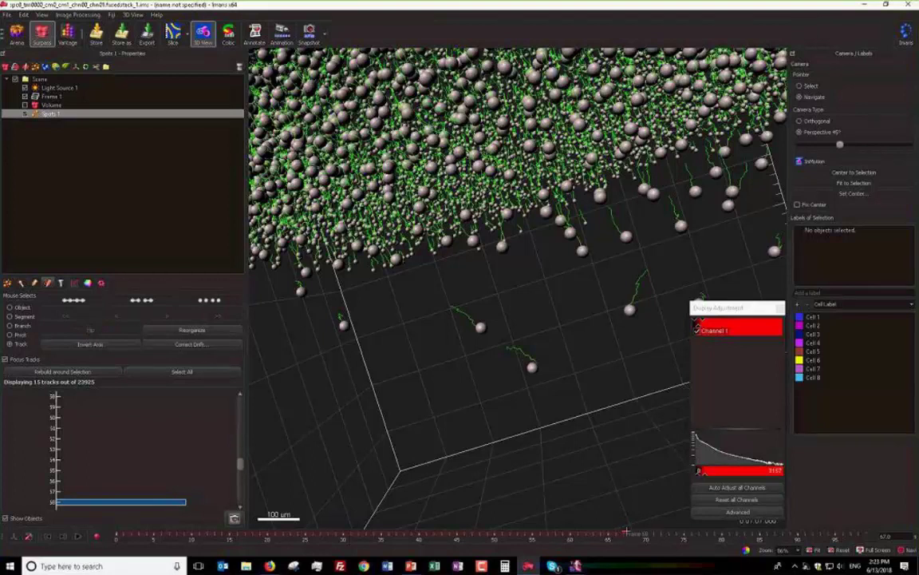
drag(628, 531, 598, 530)
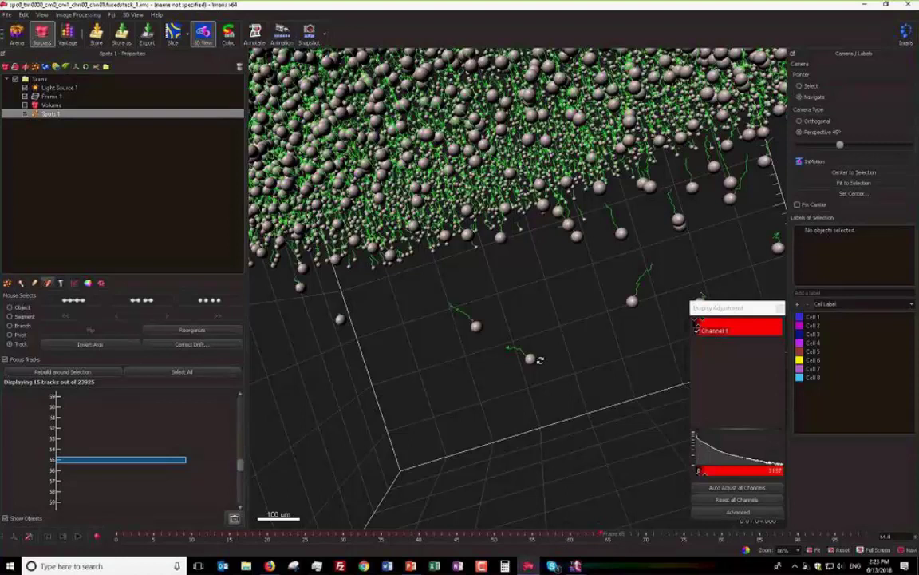
scroll(539, 368, up, 1)
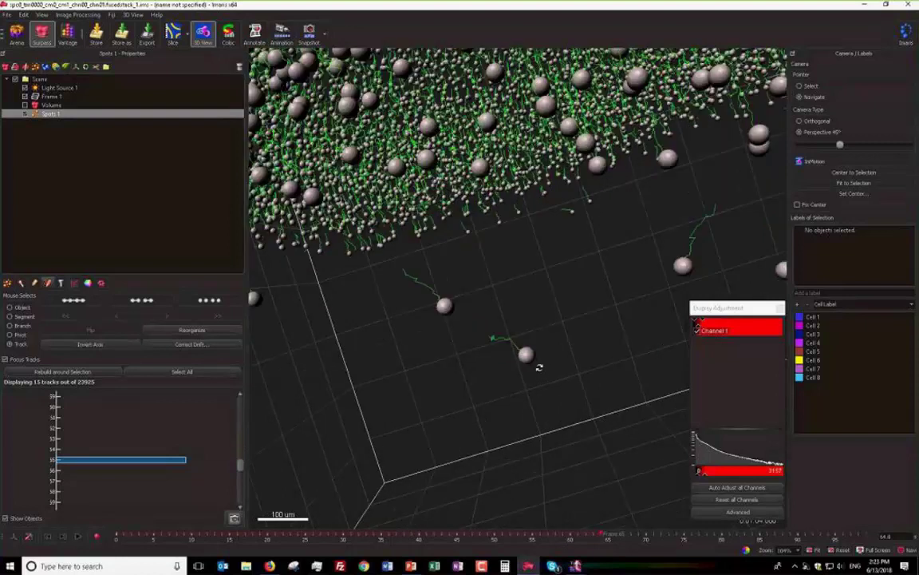
scroll(539, 367, up, 1)
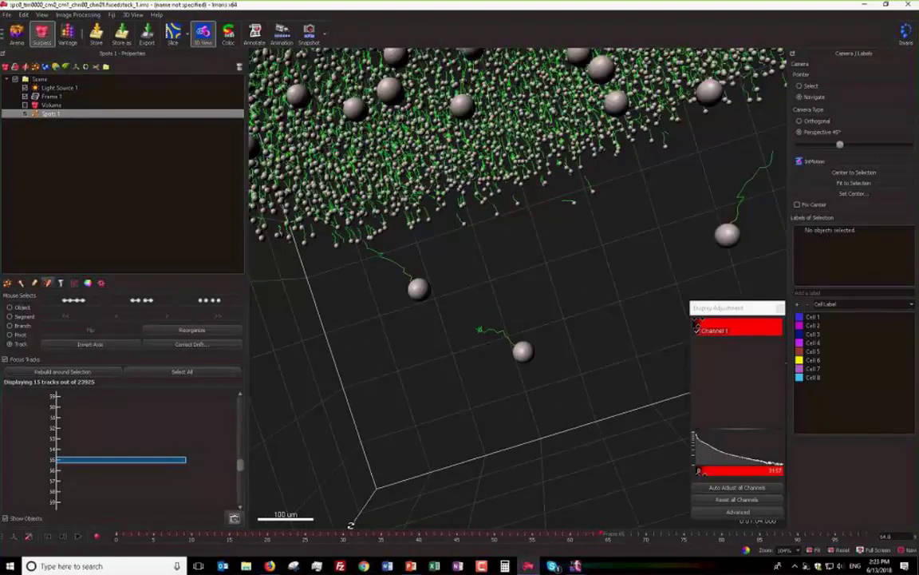
- Advance the time series frame by frame to frame 70, following the lowest isolated spot and its track
click(65, 539)
click(65, 539)
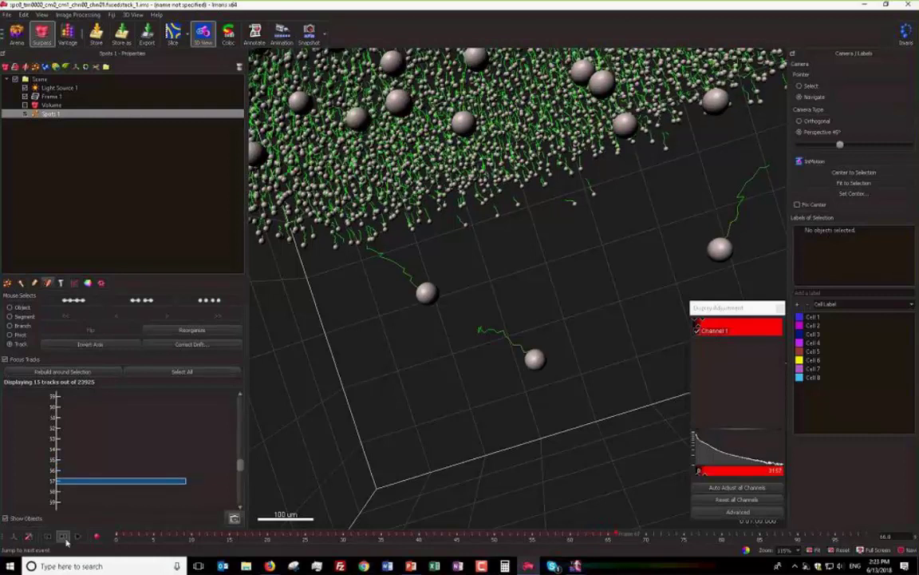
click(66, 539)
drag(590, 384, 582, 390)
drag(501, 392, 471, 323)
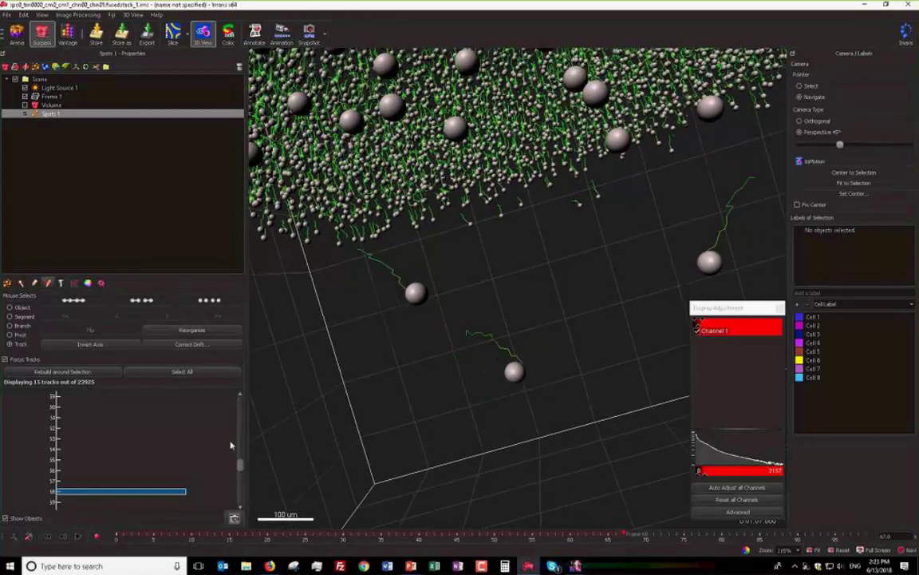
click(62, 538)
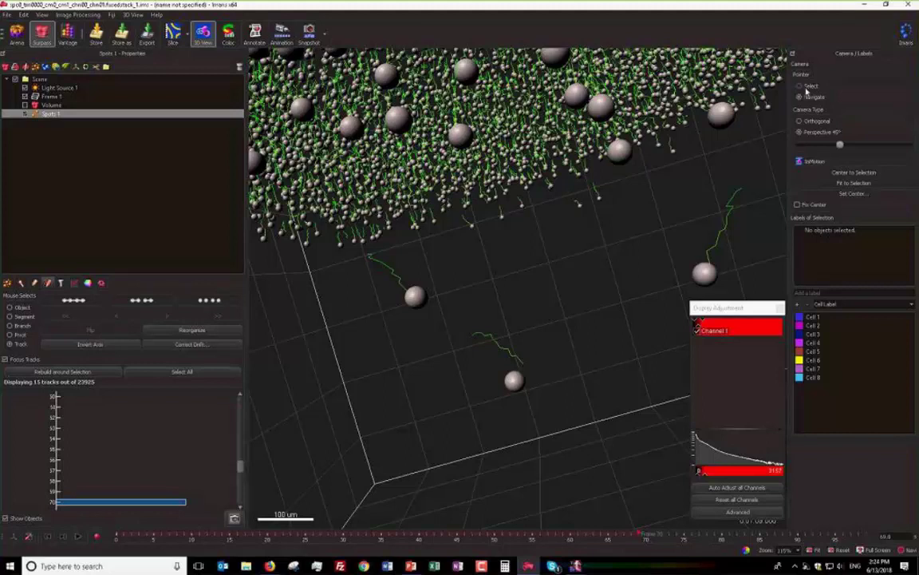
- Switch the pointer to Select, select the lowest isolated track, and rebuild the track graph around that selection
click(835, 86)
click(518, 361)
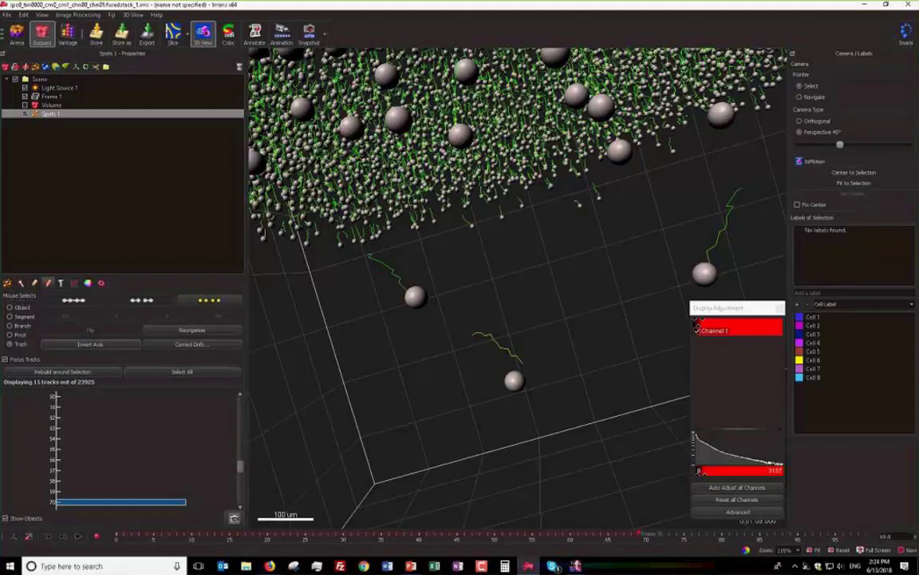
click(44, 373)
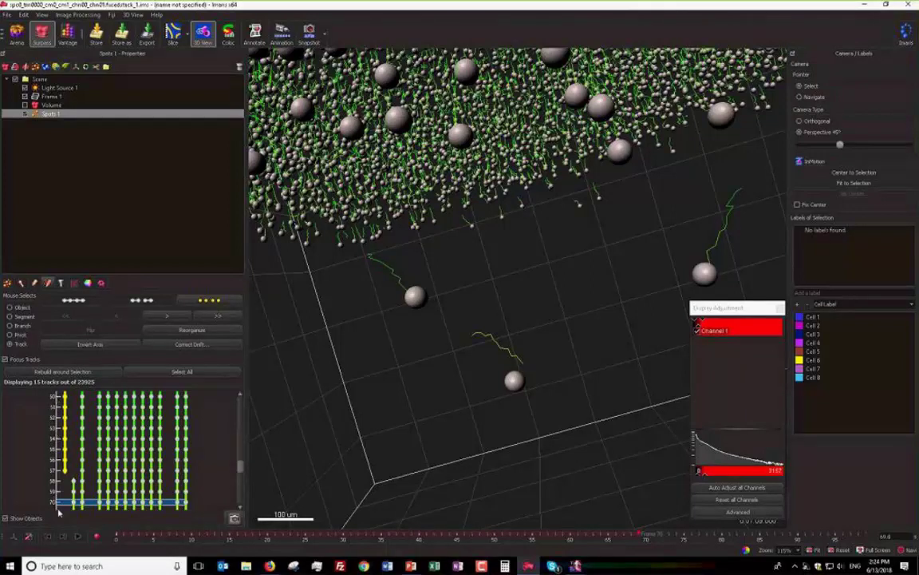
mouse_move(65, 473)
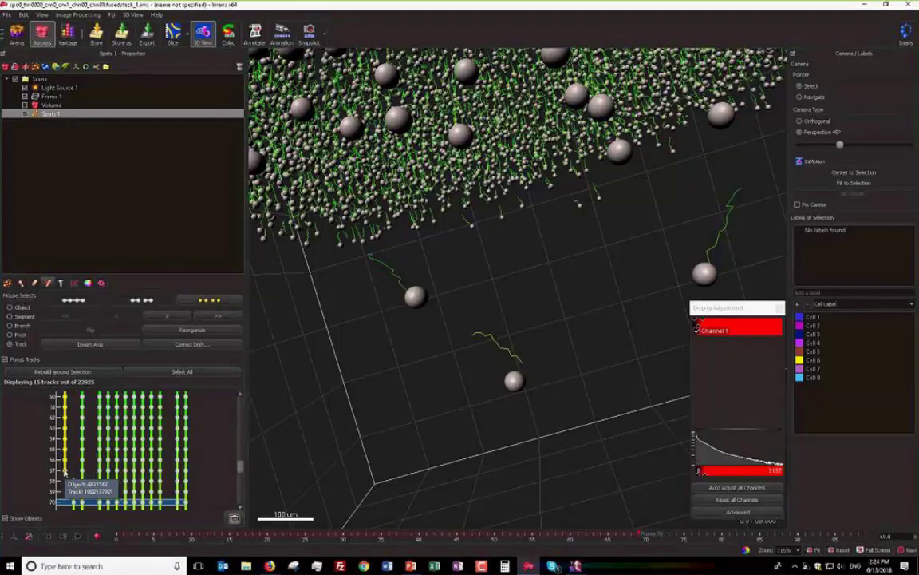
click(10, 361)
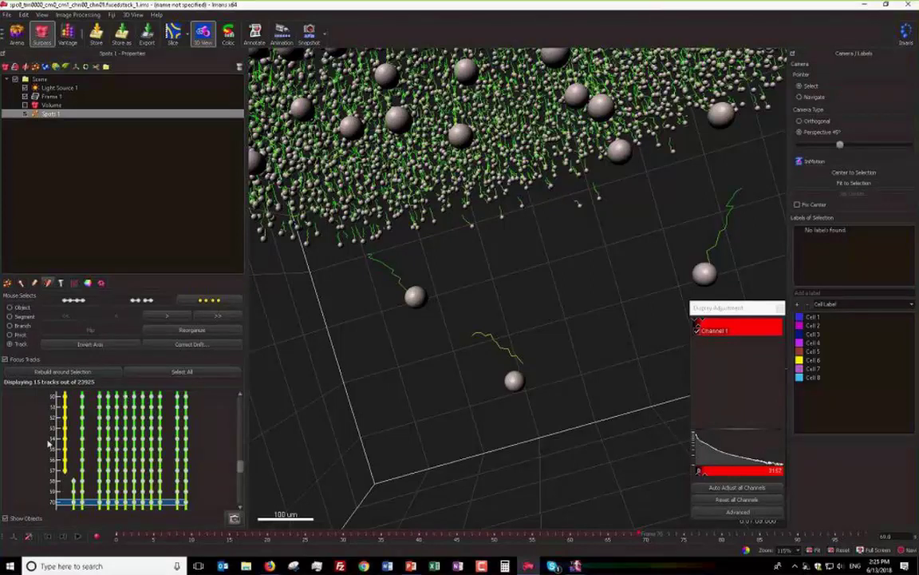
- Add the start of the neighbouring track at frame 68 to the selection and connect the two track pieces
mouse_move(80, 452)
click(74, 483)
click(512, 376)
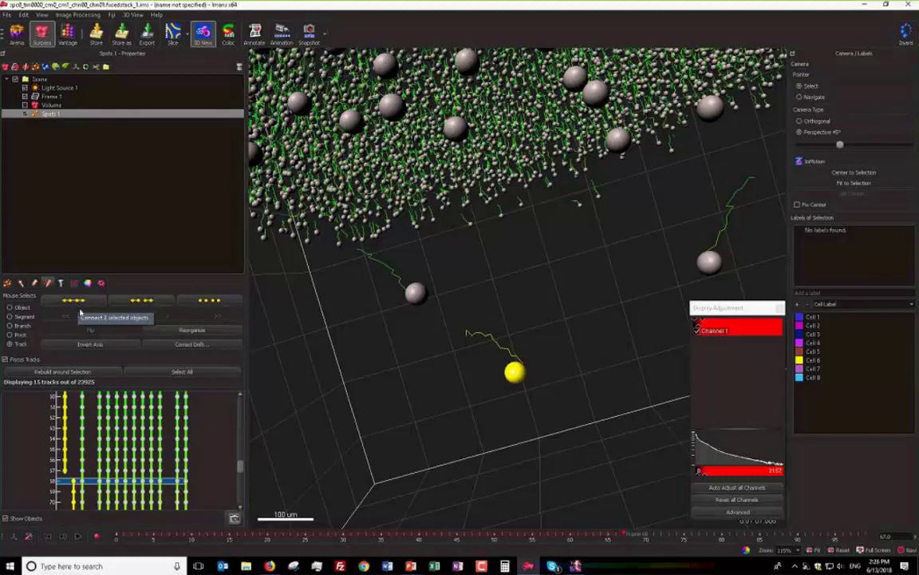
click(80, 304)
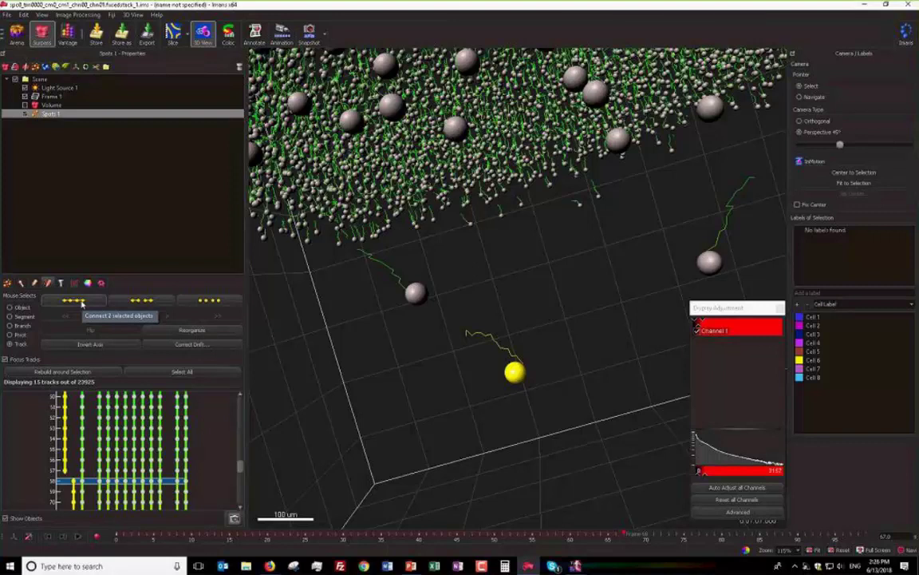
click(82, 301)
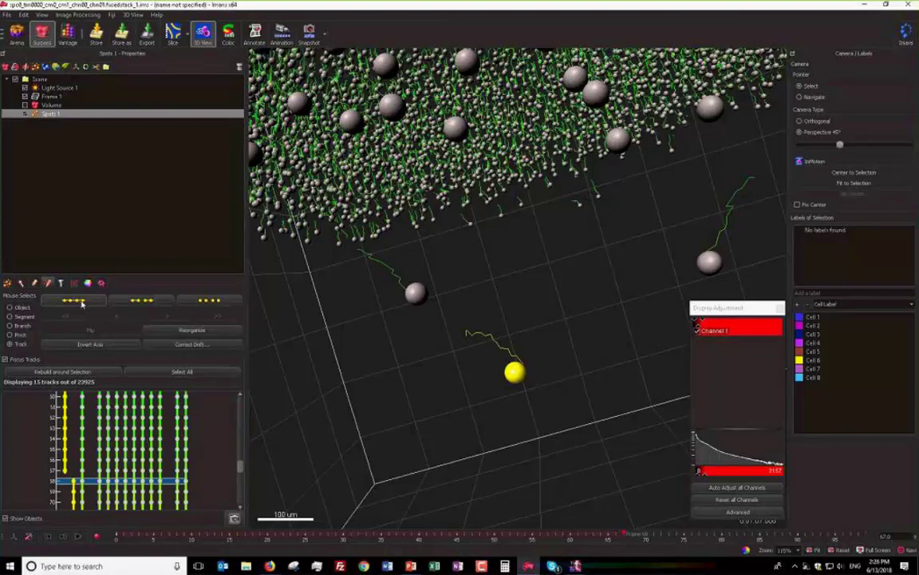
click(82, 303)
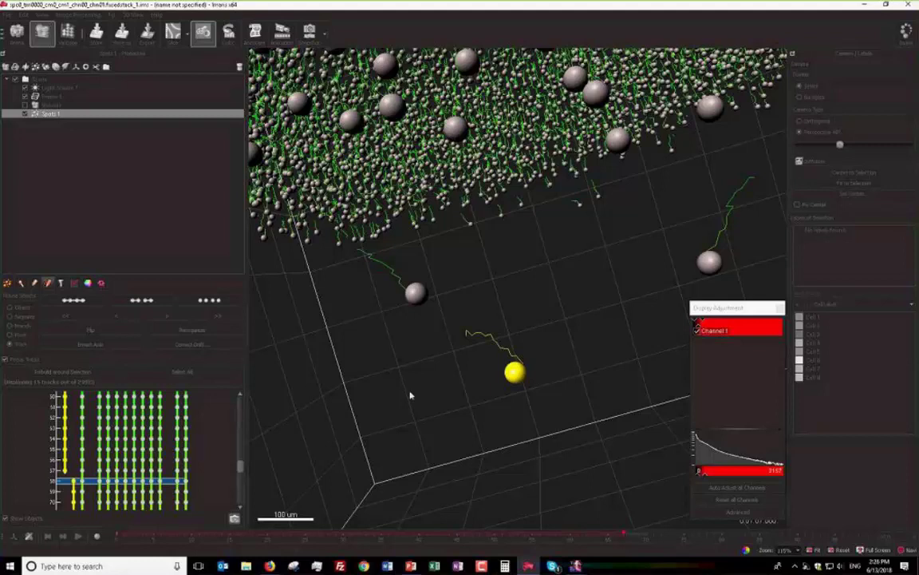
click(494, 385)
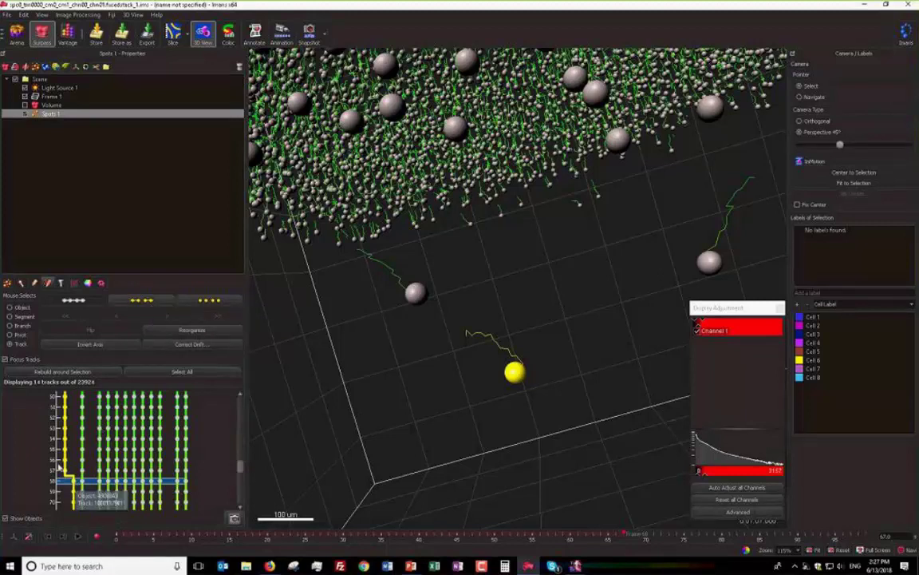
- Disconnect the joined track between frames 67 and 68
mouse_move(76, 485)
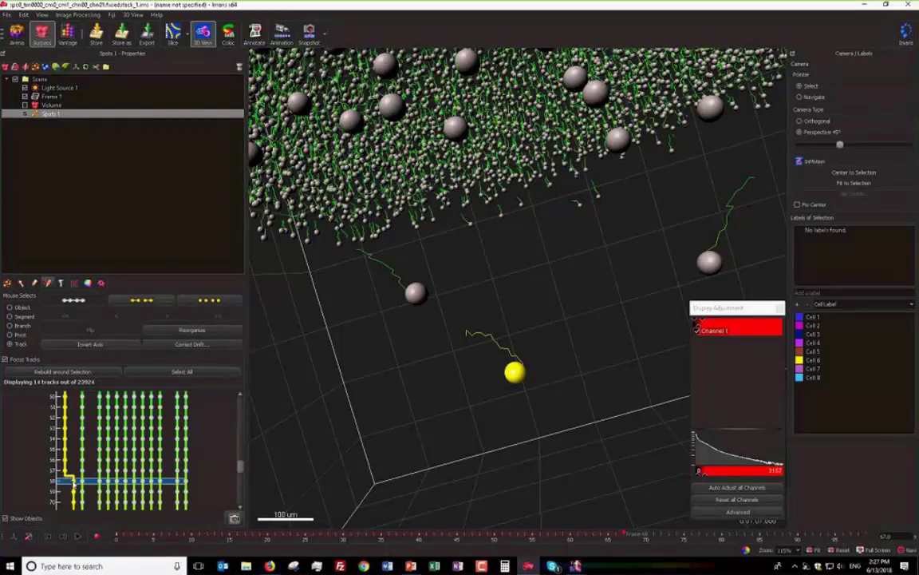
click(147, 301)
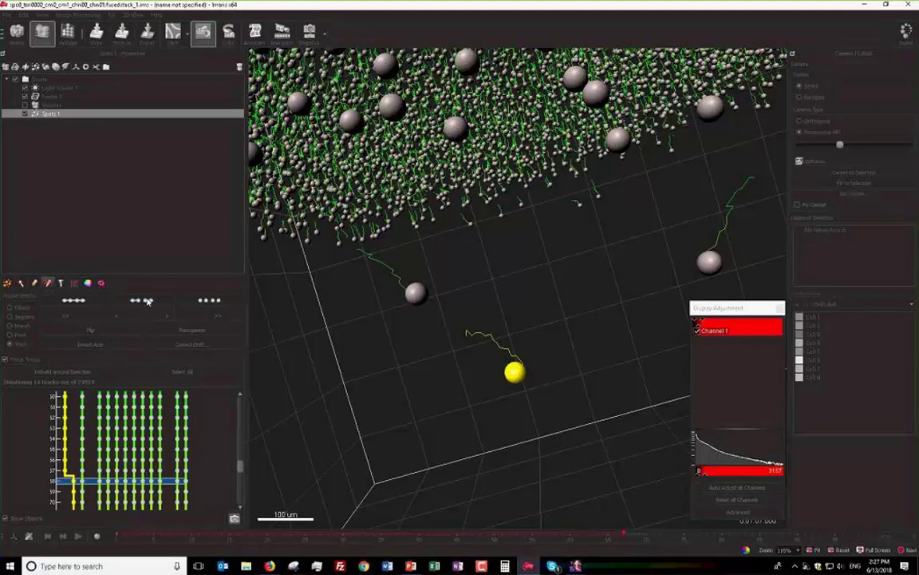
click(147, 301)
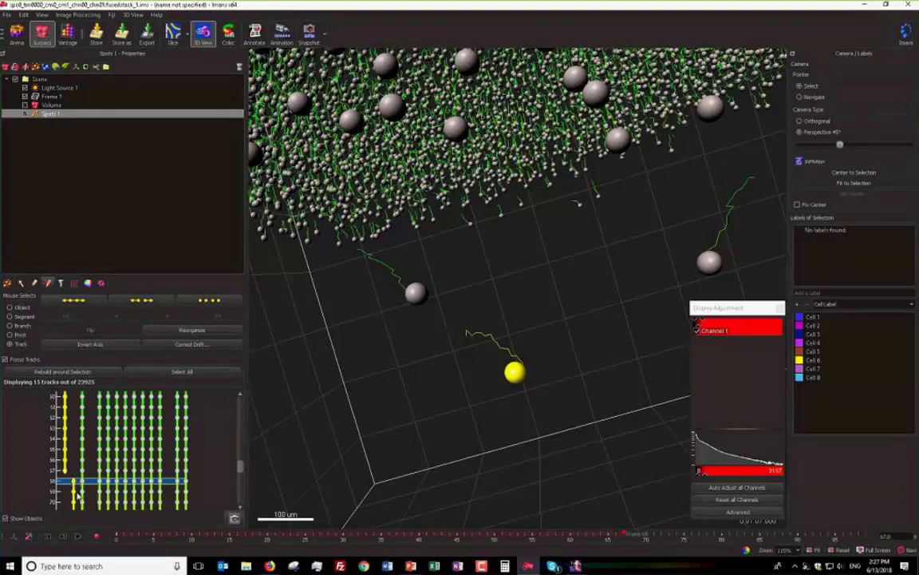
mouse_move(78, 496)
- Start a second Imaris instance and open the C.elegans embryob_lineagecompleted dataset from the Imported group
right_click(524, 569)
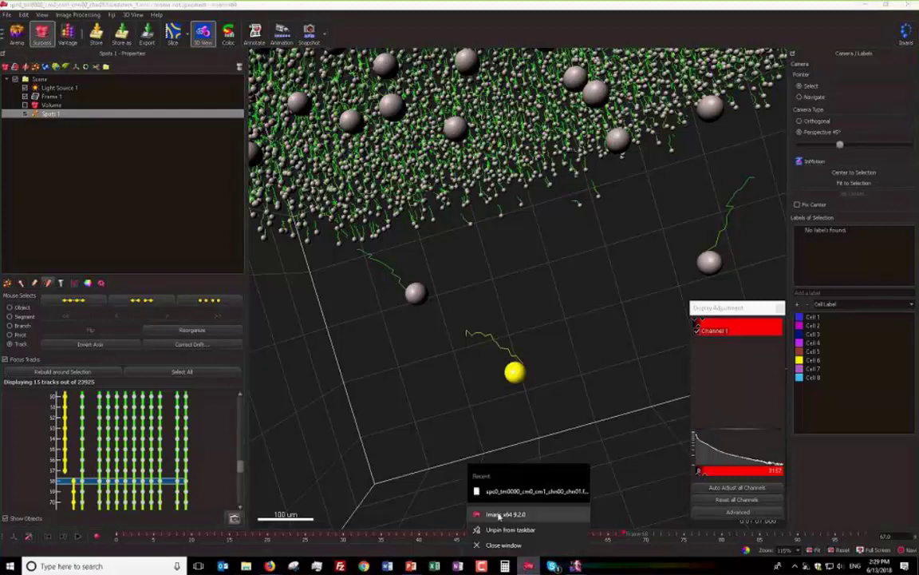
click(499, 515)
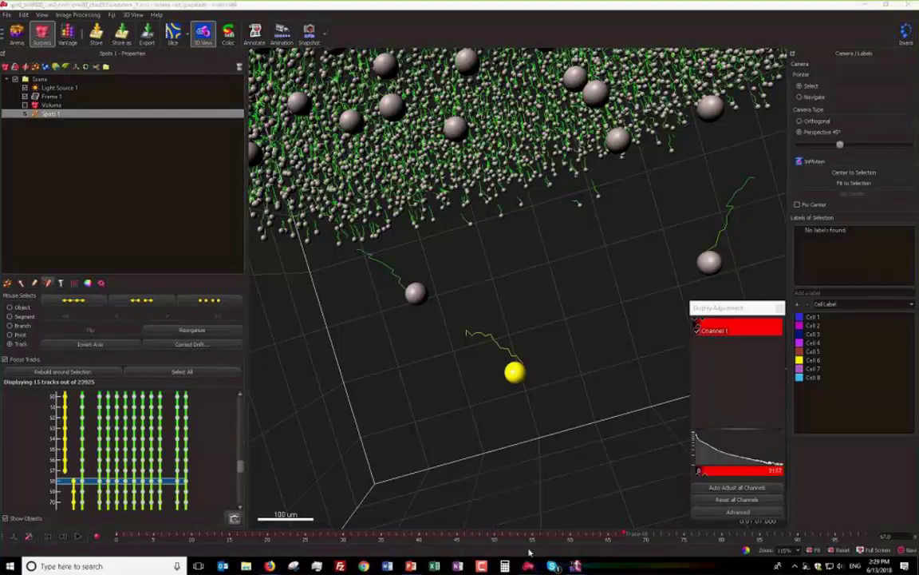
mouse_move(529, 568)
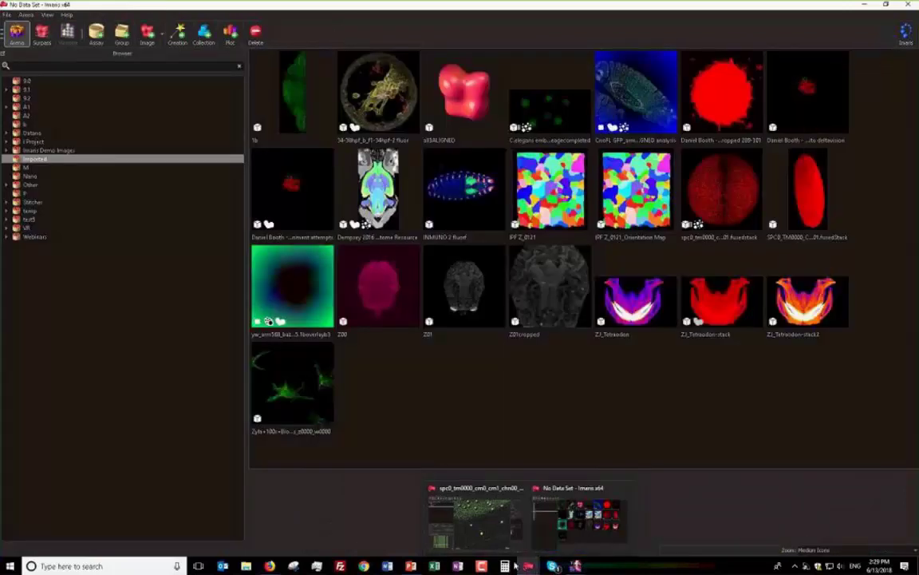
click(550, 114)
double_click(550, 114)
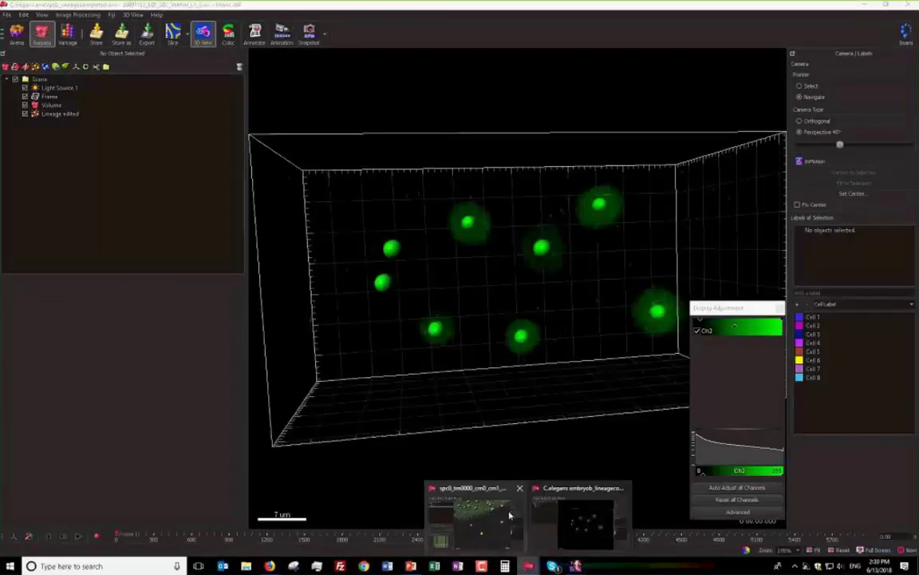
- Close the spc0_tm0000 dataset window without saving its changes and return to the C.elegans embryo view
click(518, 489)
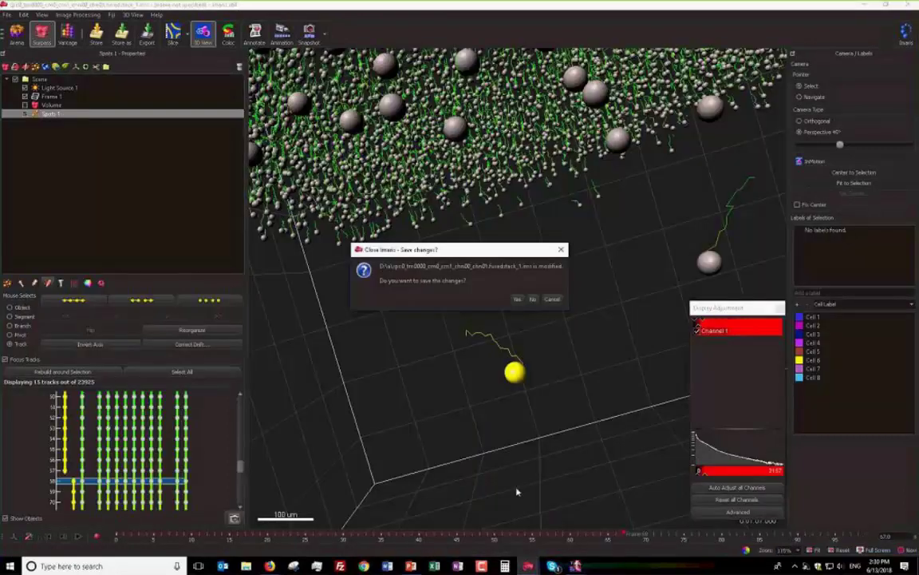
key(n)
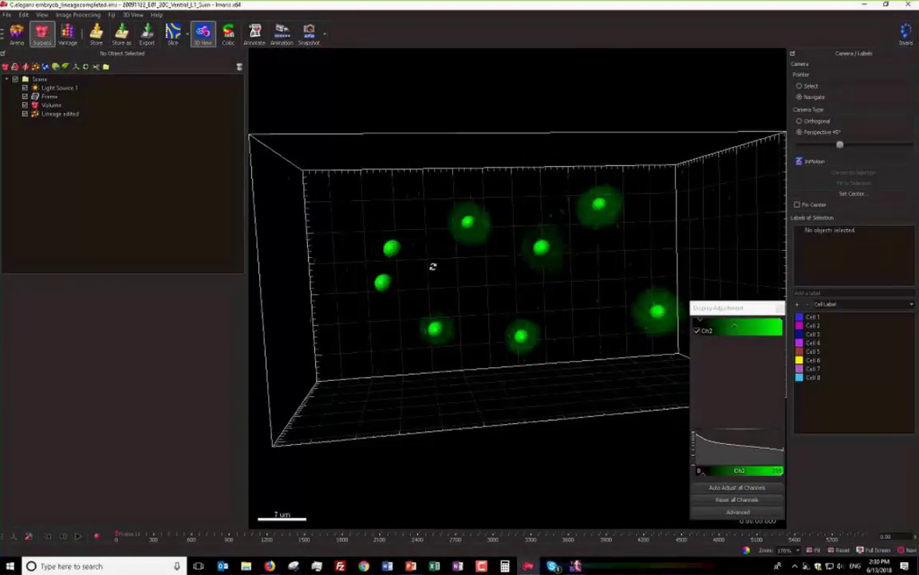
drag(435, 267, 559, 269)
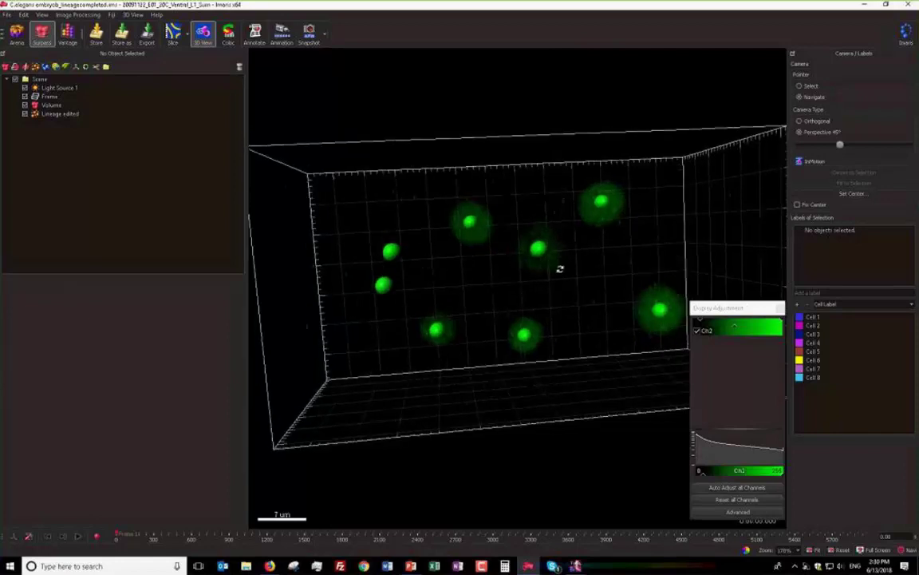
- Lower the Ch2 display minimum slightly and advance the time series to about 723 s
scroll(560, 269, down, 3)
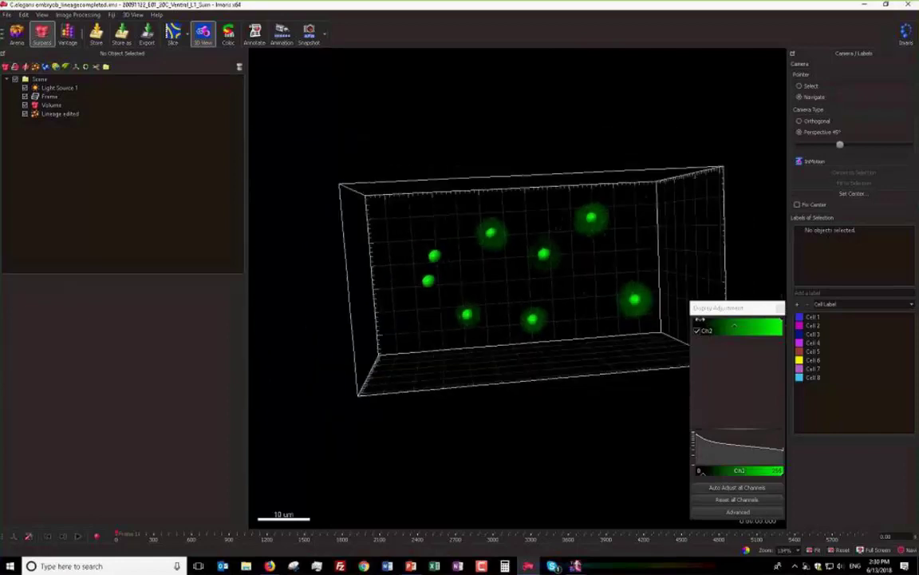
click(699, 318)
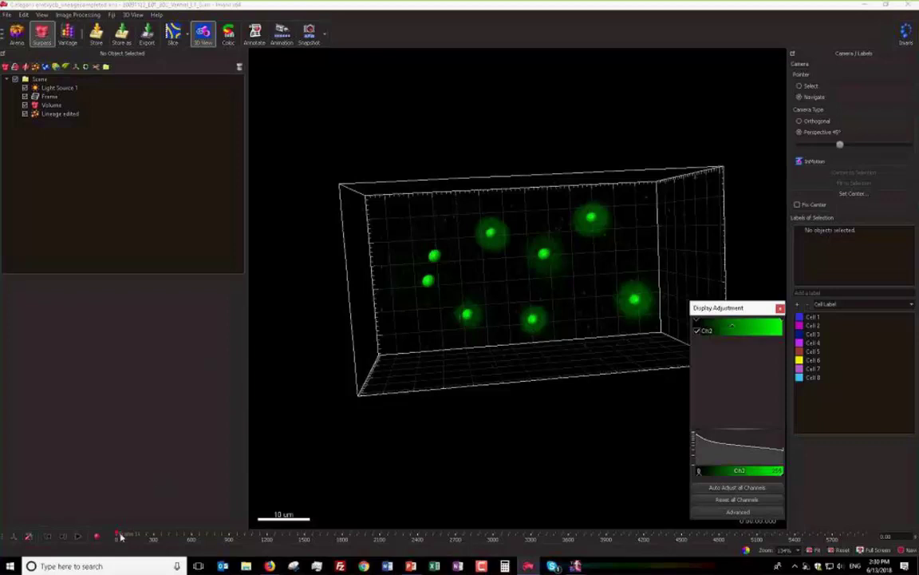
drag(117, 536, 199, 530)
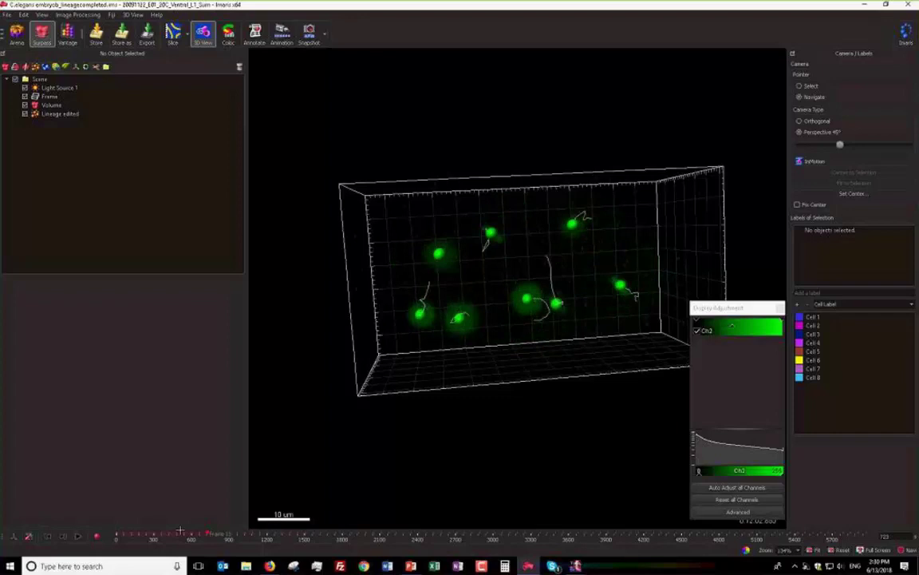
- Select the Lineage edited object, enlarge the 3D view area and advance the time series to about 3976 s to follow the tracks
click(64, 114)
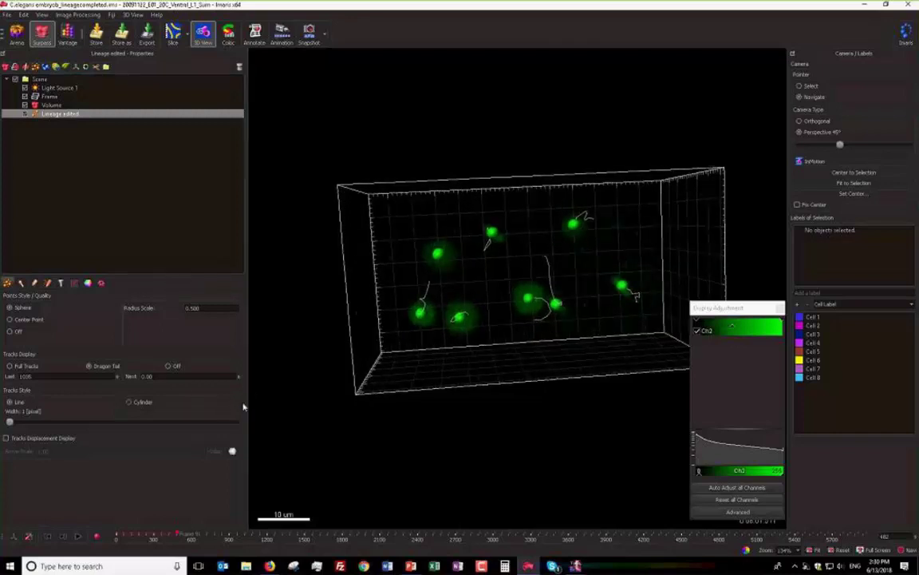
drag(248, 398, 170, 403)
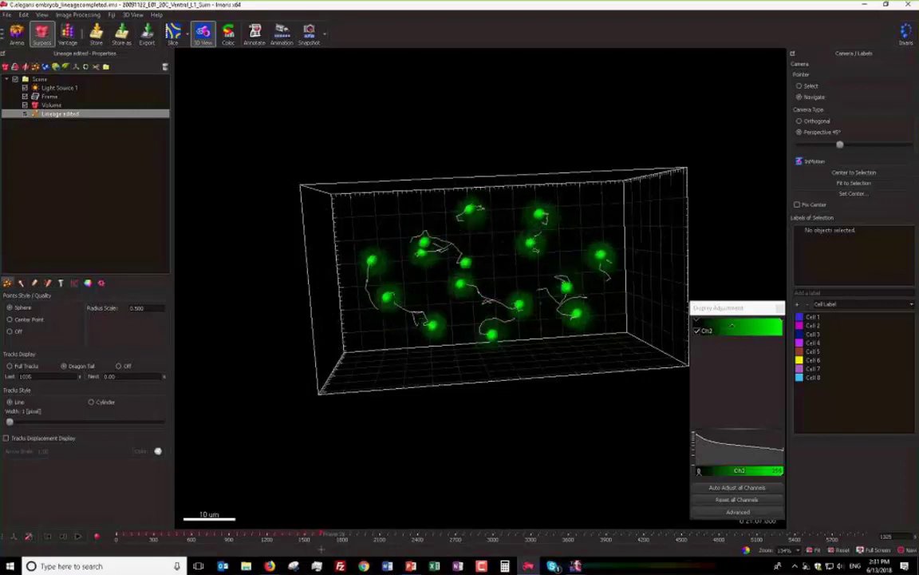
scroll(444, 319, up, 5)
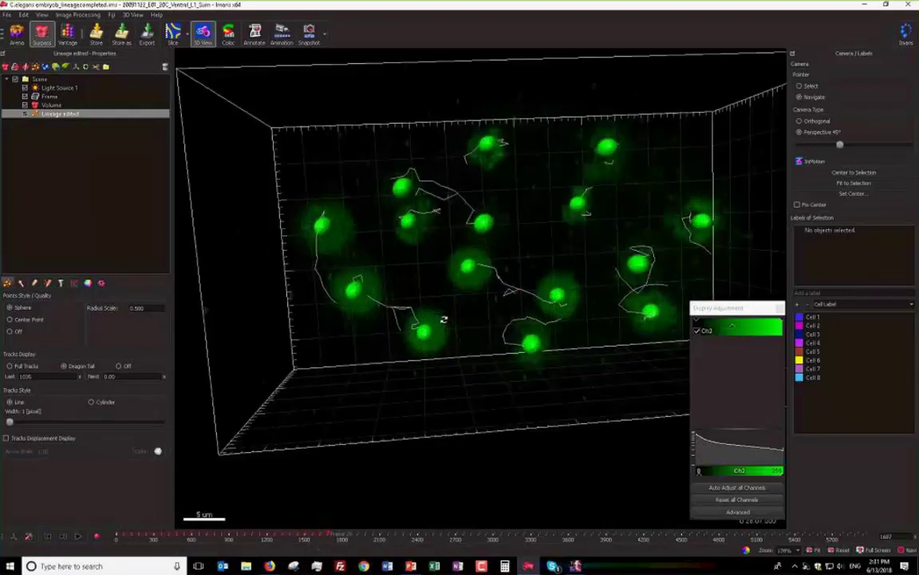
scroll(443, 320, up, 1)
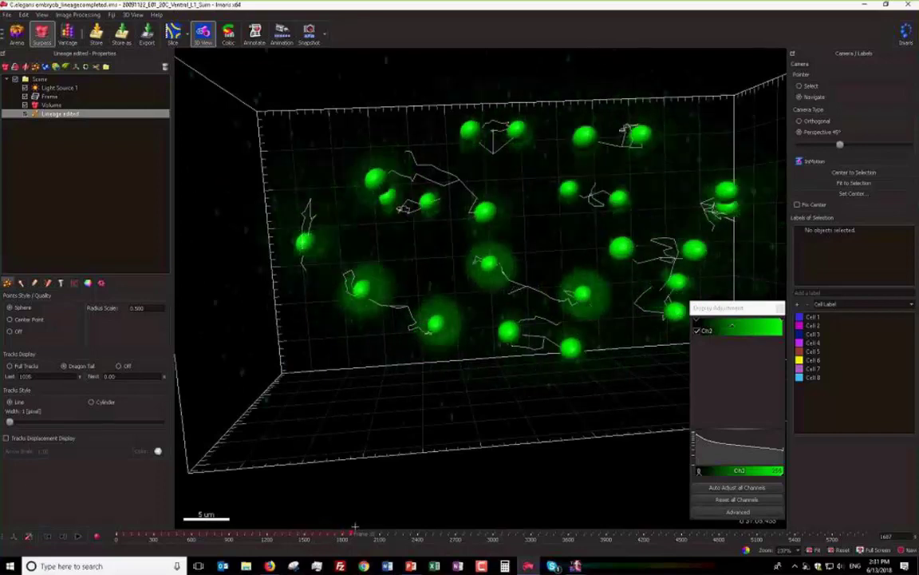
drag(409, 543, 595, 548)
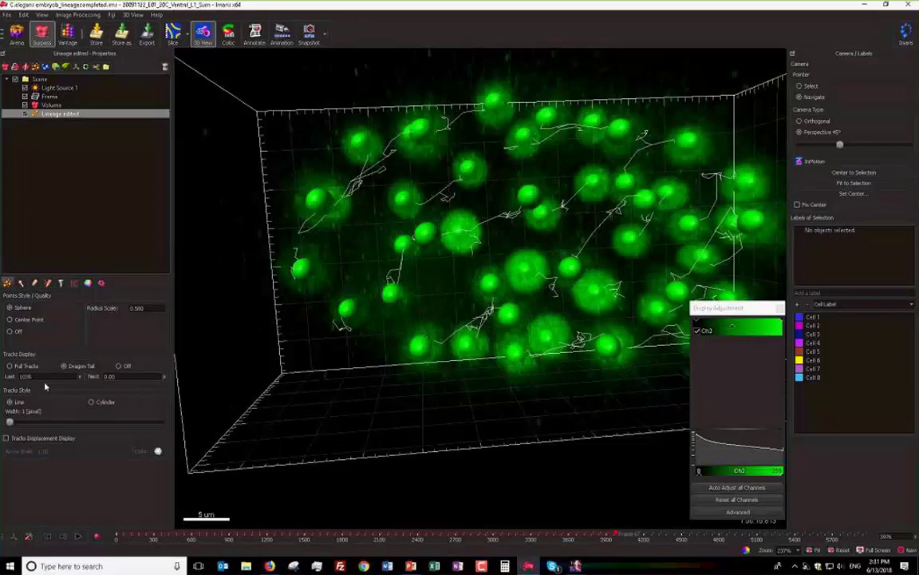
- Set the dragon tail track display to Last 0 and Next 1000, with the time series moved back to about 2590 s
drag(39, 376, 6, 369)
key(Delete)
key(Tab)
text(100)
key(Return)
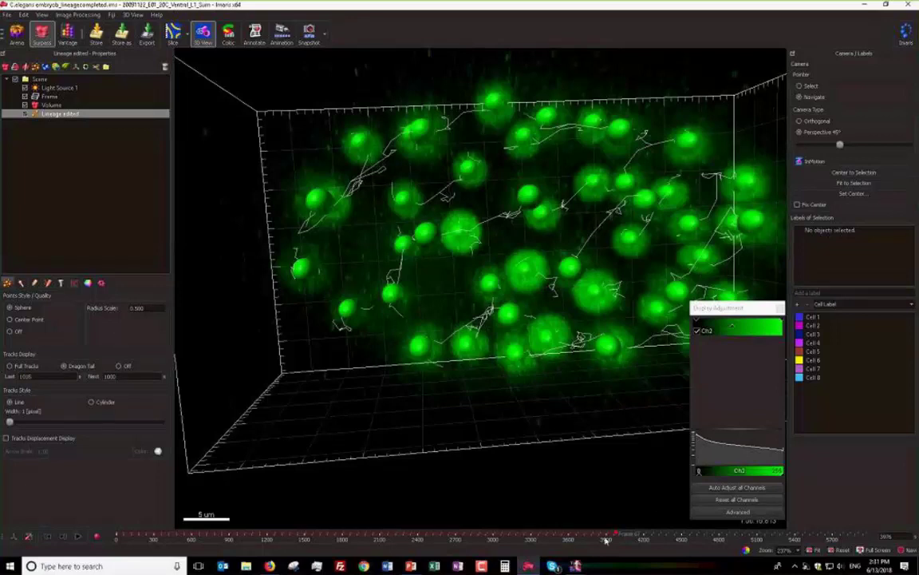
mouse_move(617, 537)
mouse_down()
mouse_move(503, 534)
mouse_move(443, 519)
mouse_up()
double_click(26, 376)
text(0)
key(Tab)
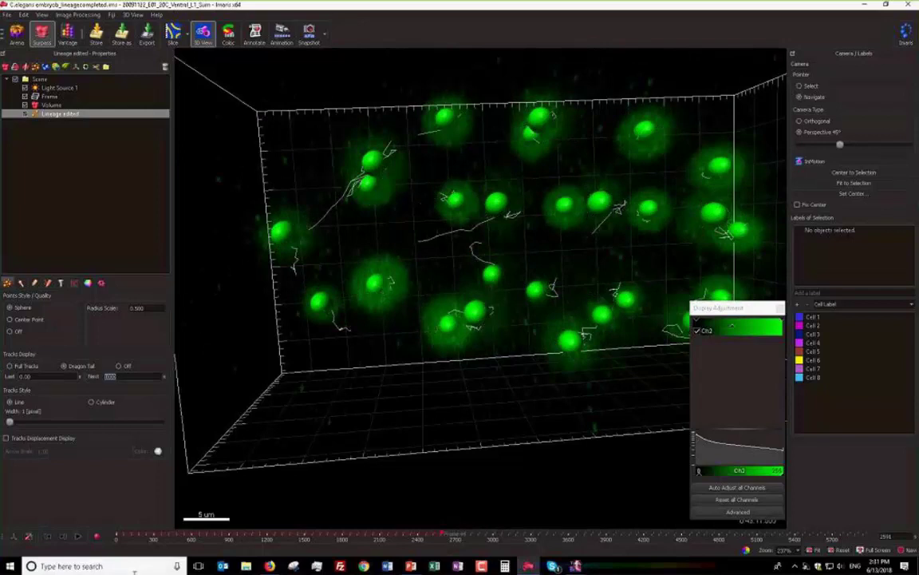
- Scrub the time series forward to about 4036 s and back to about 2410 s to examine the upcoming track paths
click(442, 533)
mouse_move(443, 533)
mouse_down()
mouse_move(491, 549)
mouse_move(565, 535)
mouse_move(641, 547)
mouse_move(599, 543)
mouse_up()
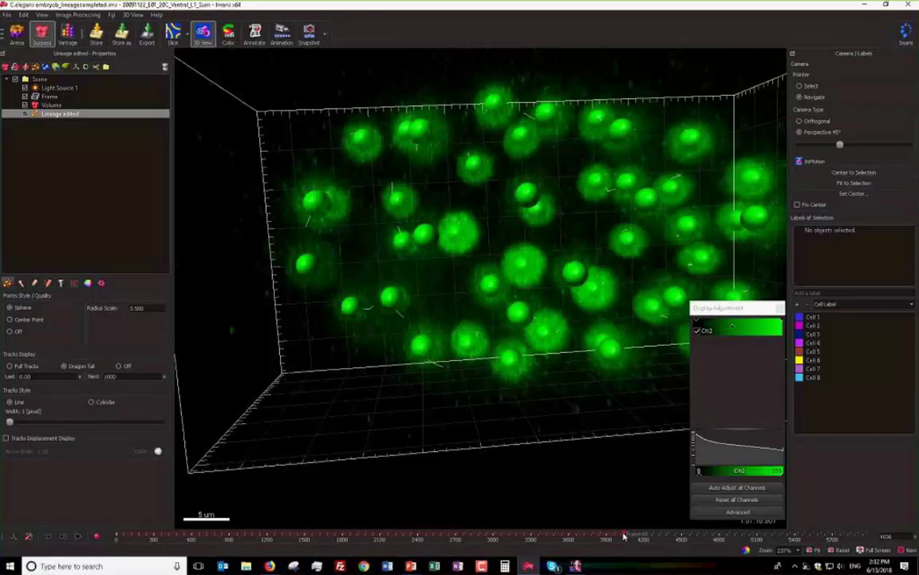
drag(625, 537, 415, 524)
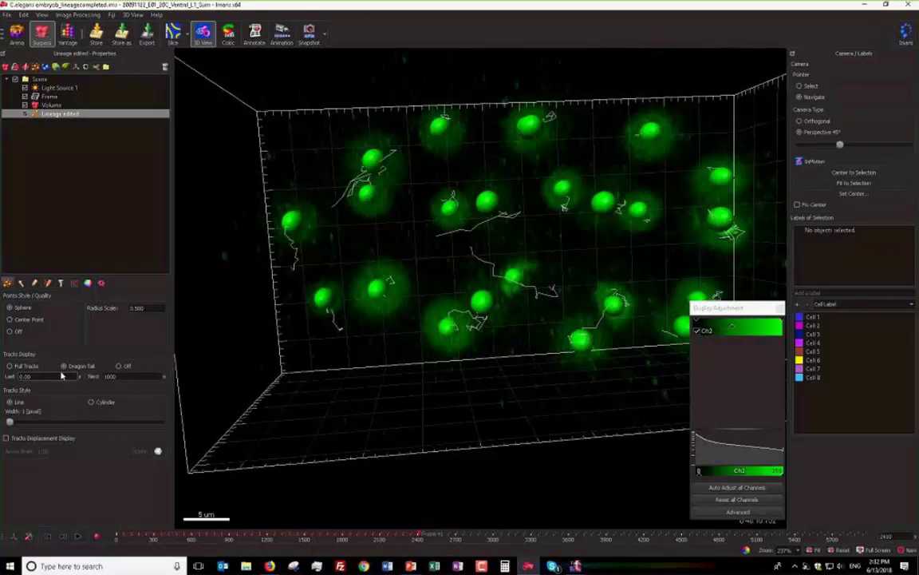
- Return the time series to its first time point
click(818, 316)
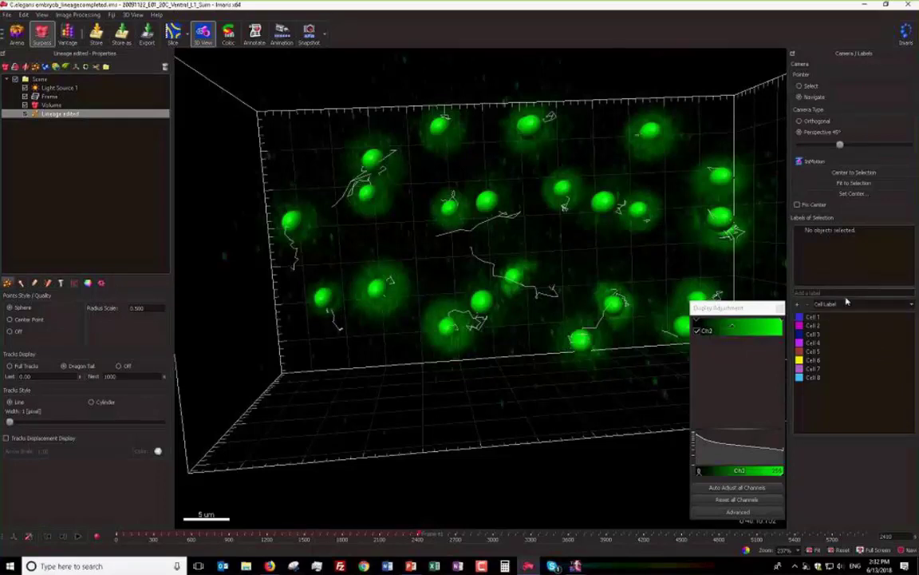
click(905, 229)
click(117, 538)
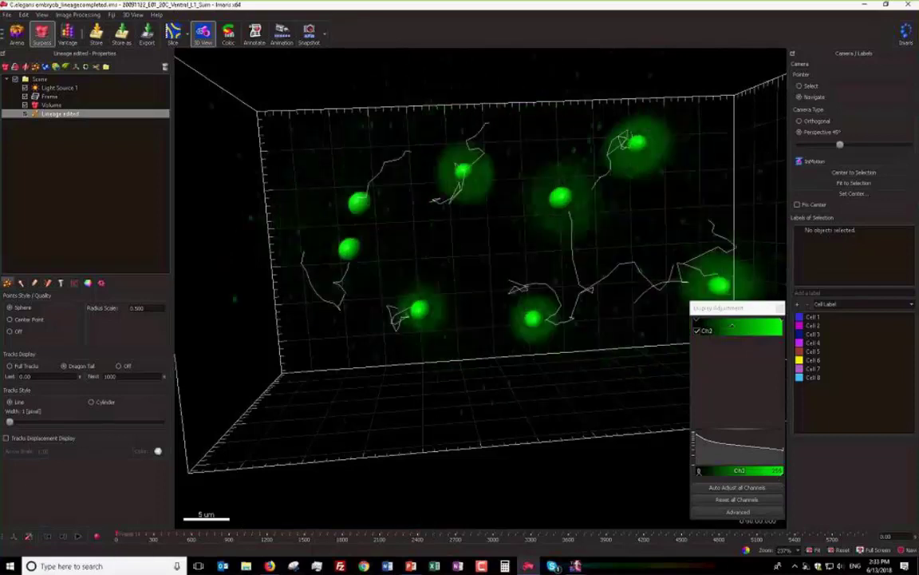
- Set the dragon tail track display to Last 500 and Next 0
double_click(37, 375)
text(500)
key(Tab)
text(0)
key(Return)
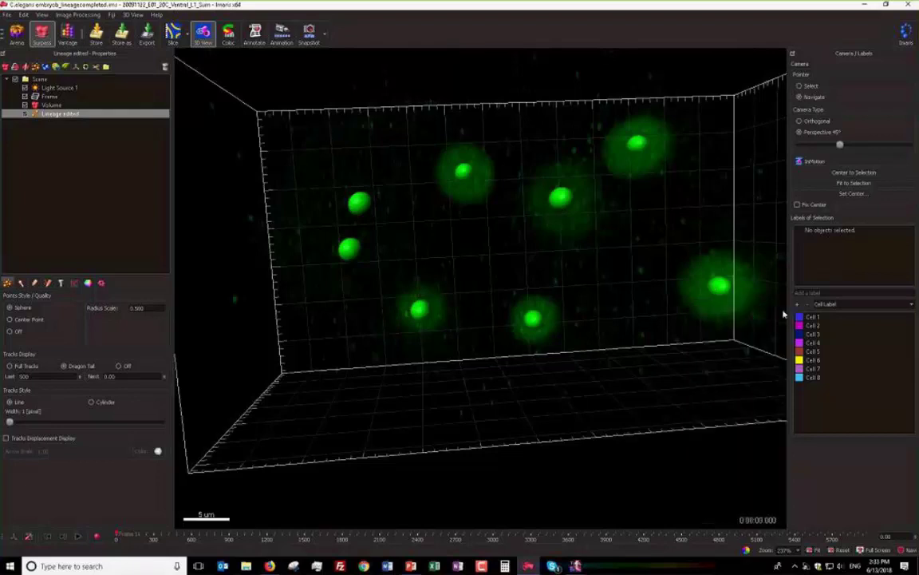
- Create a new label group named Worm Mother Cells
scroll(544, 265, down, 2)
drag(543, 265, 488, 276)
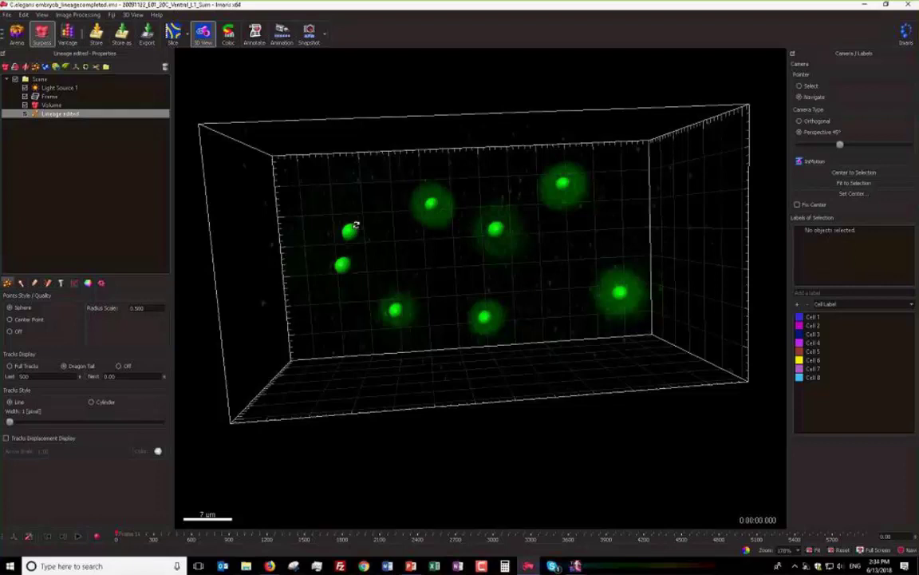
click(798, 308)
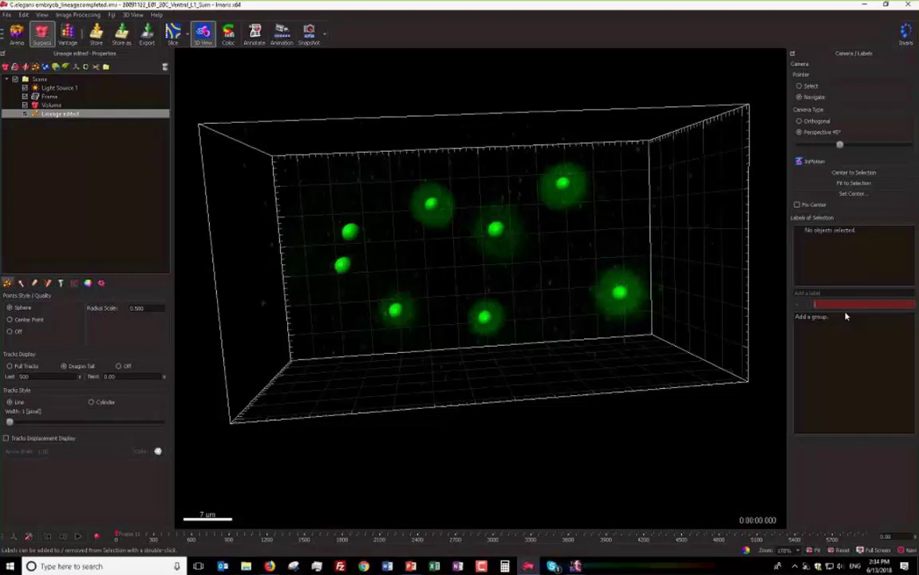
text(wt)
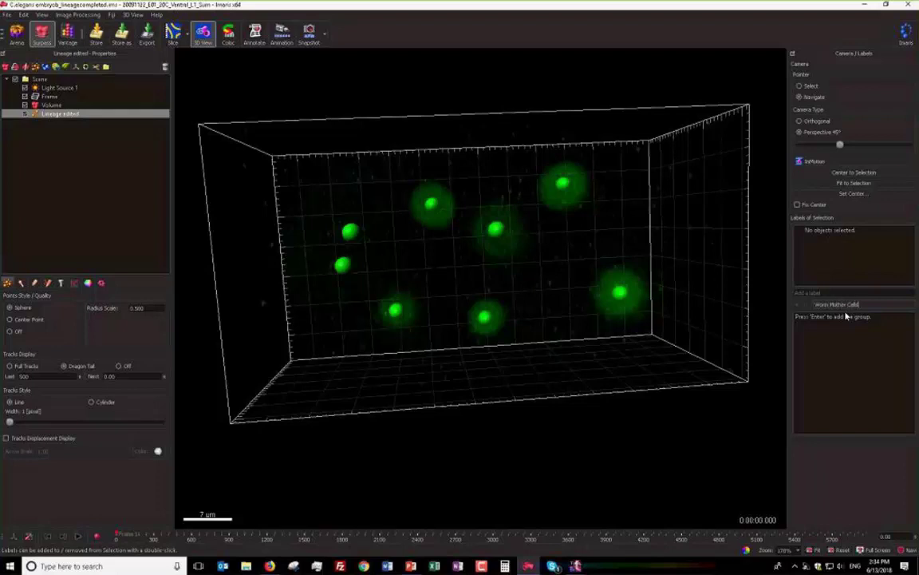
key(Return)
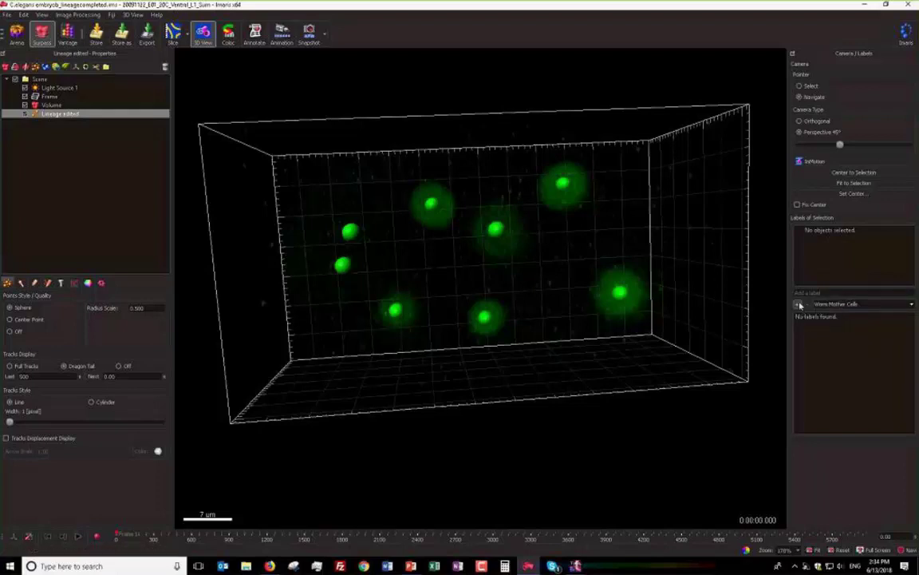
- Add a Cell 1 label to the Worm Mother Cells group and assign it to the upper of the two leftmost cells
click(796, 292)
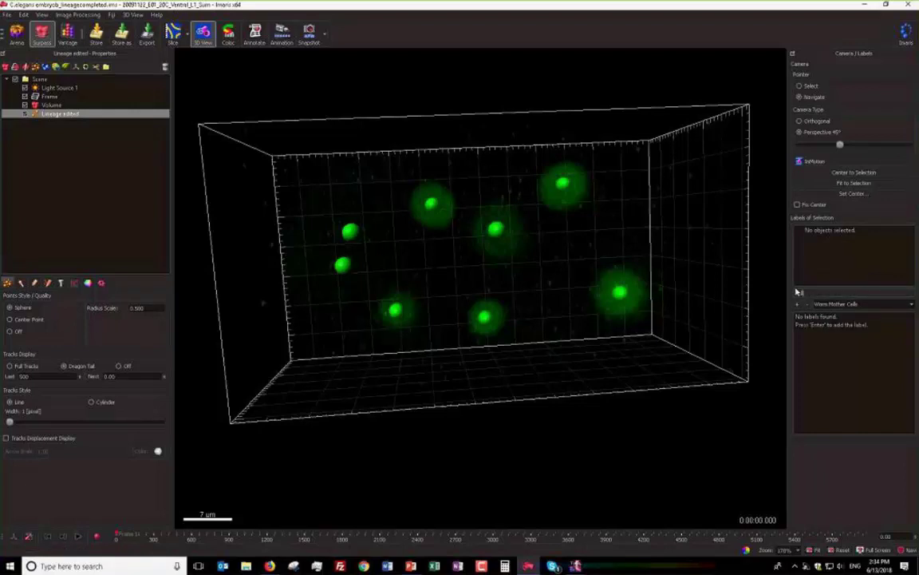
key(Return)
key(Escape)
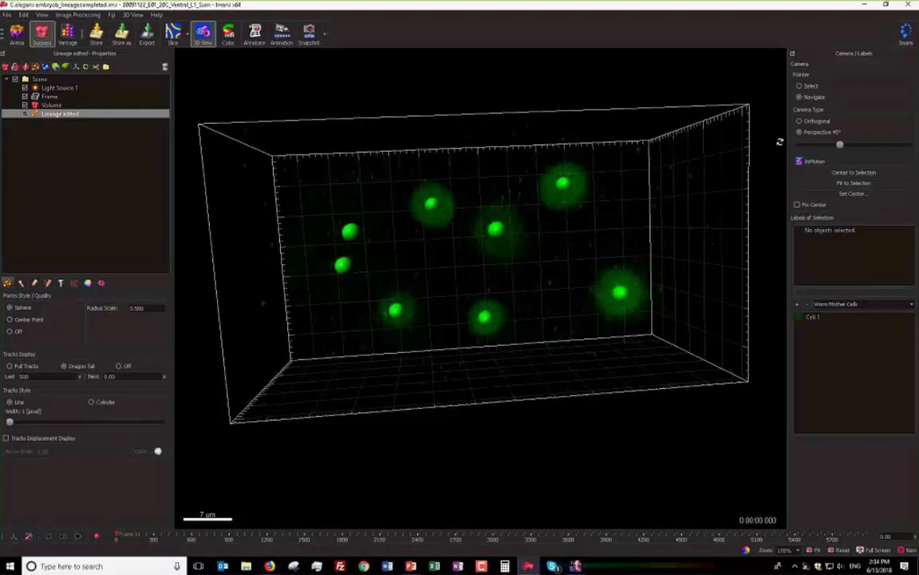
click(351, 233)
click(828, 318)
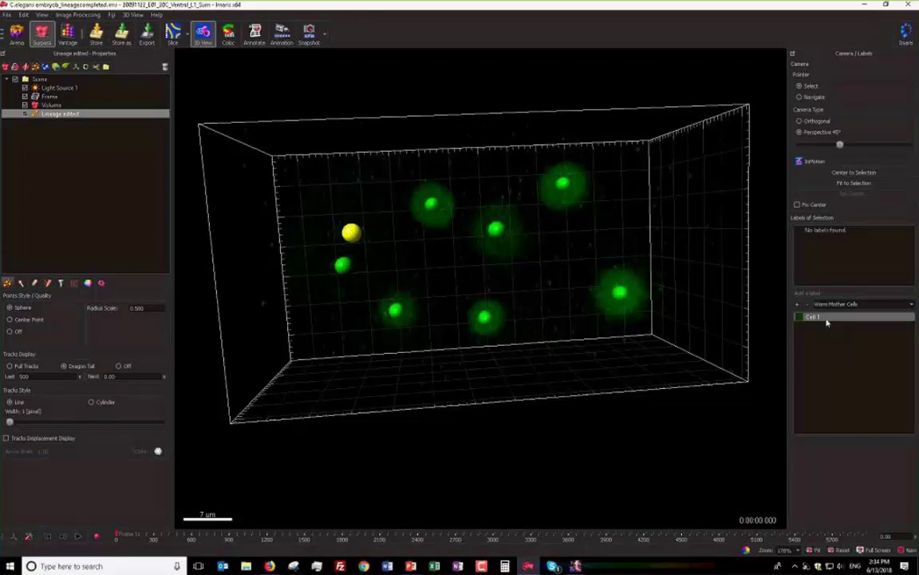
drag(821, 320, 810, 239)
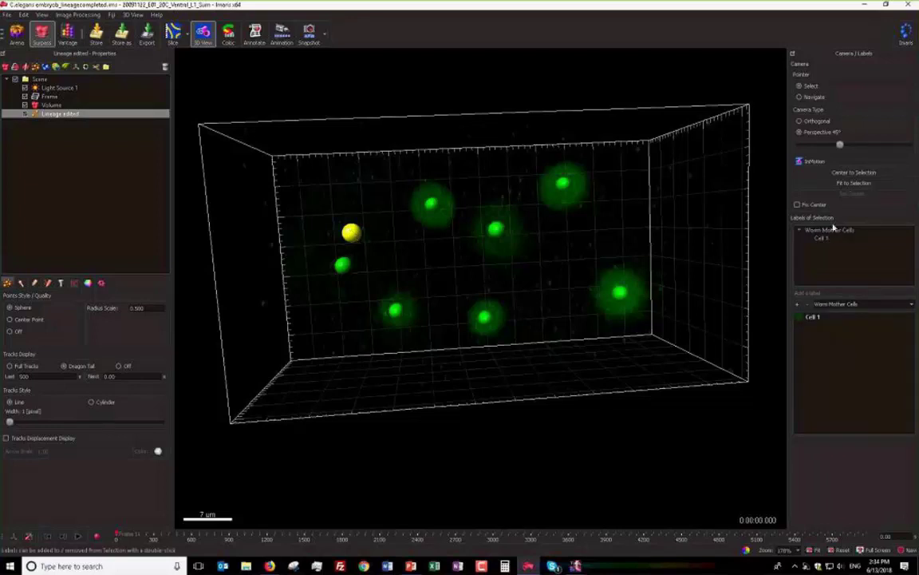
- Change the Cell 1 label's color to bright turquoise (red 0, green 236, blue 197)
right_click(810, 318)
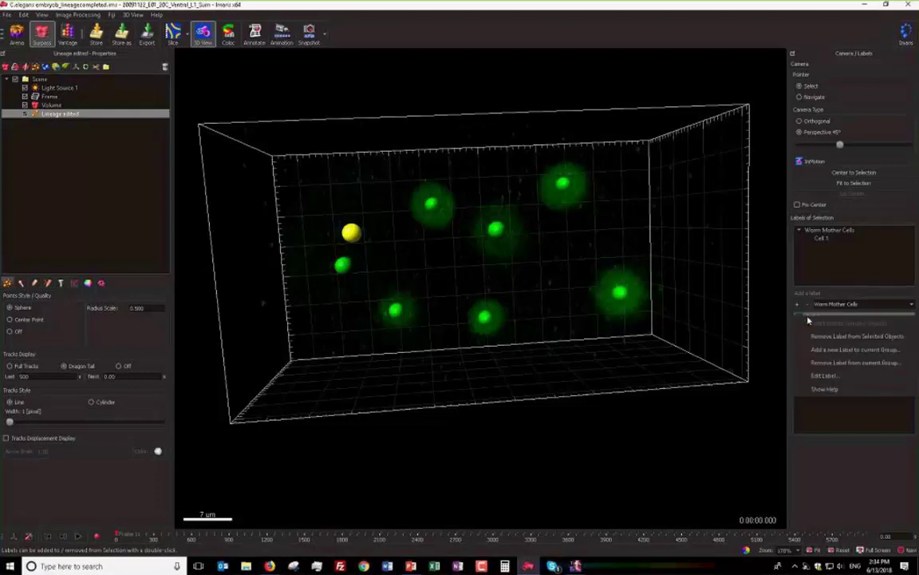
click(821, 376)
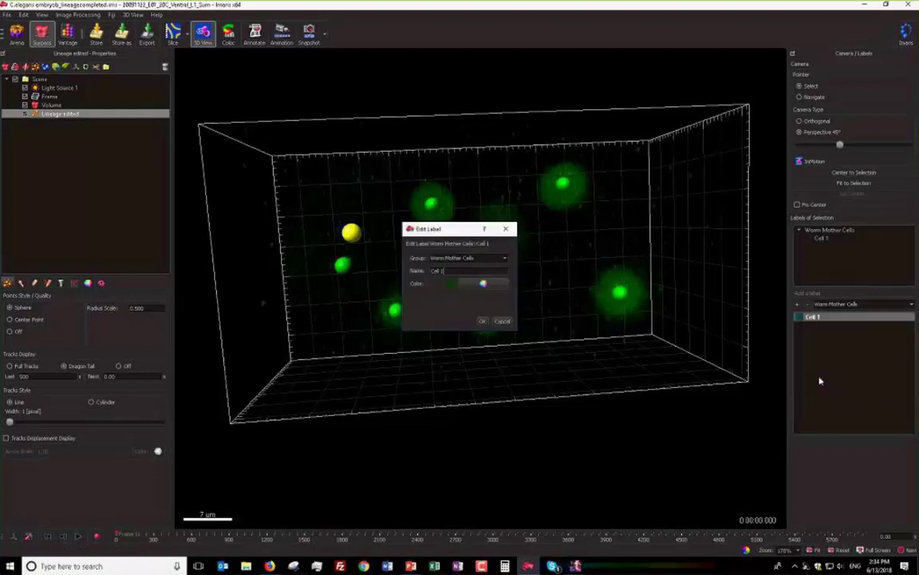
click(489, 287)
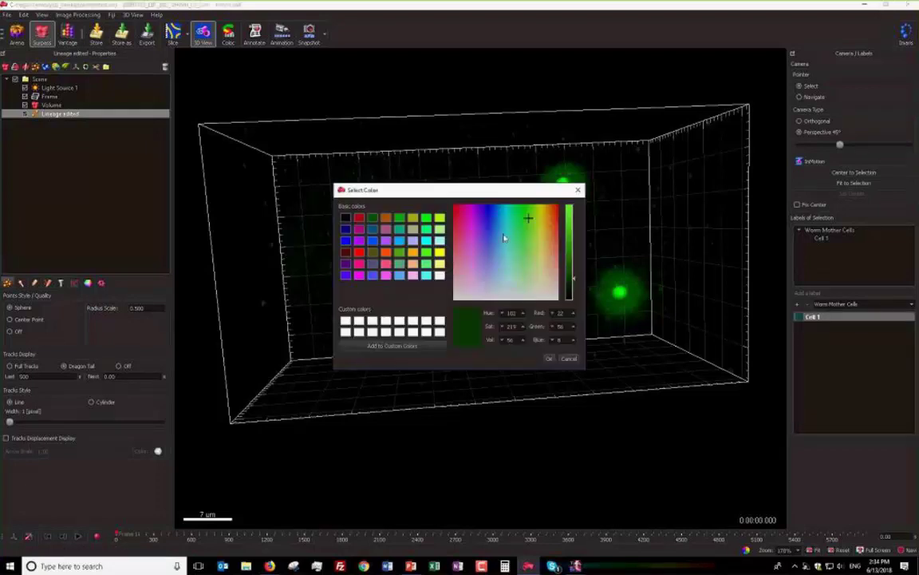
click(509, 207)
click(569, 219)
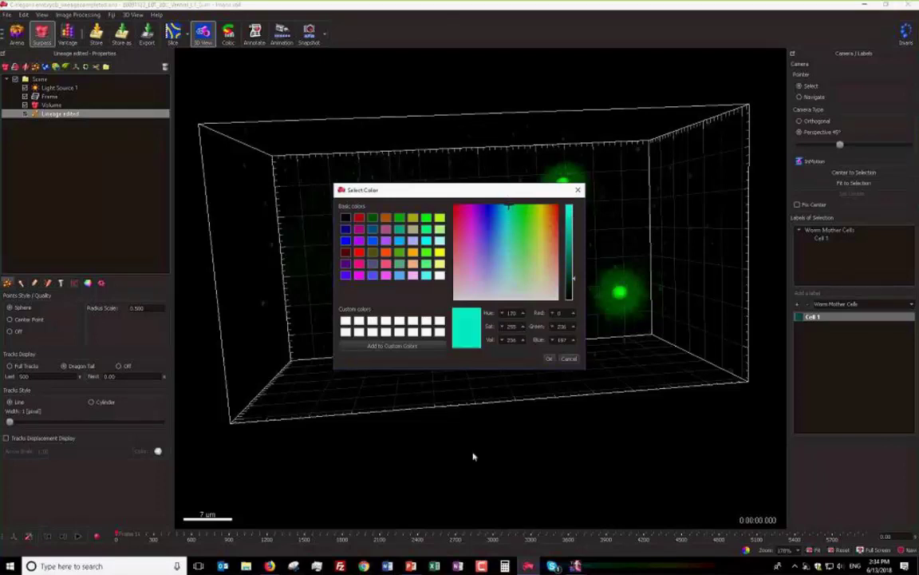
click(550, 359)
click(482, 320)
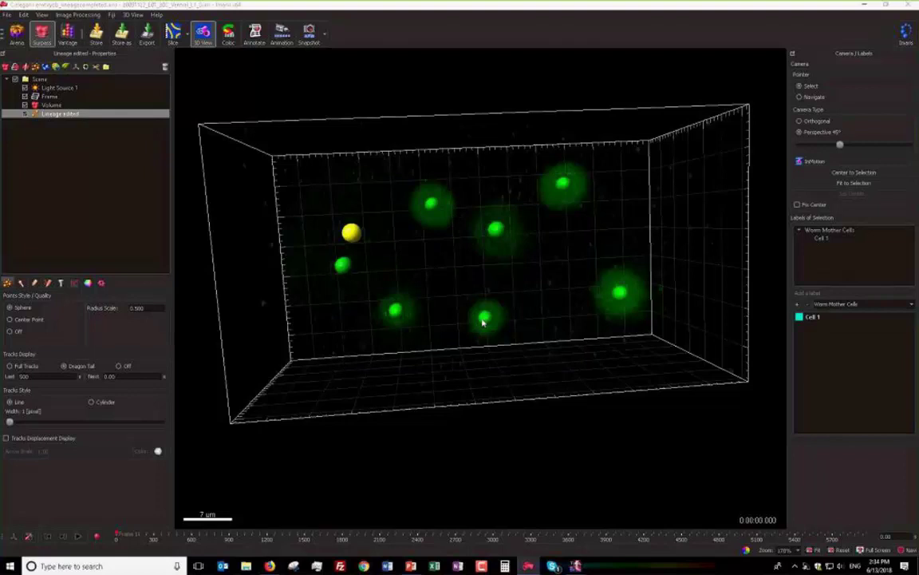
- Label the cell directly below the turquoise one as Cell 2 in the Worm Mother Cells group
click(342, 266)
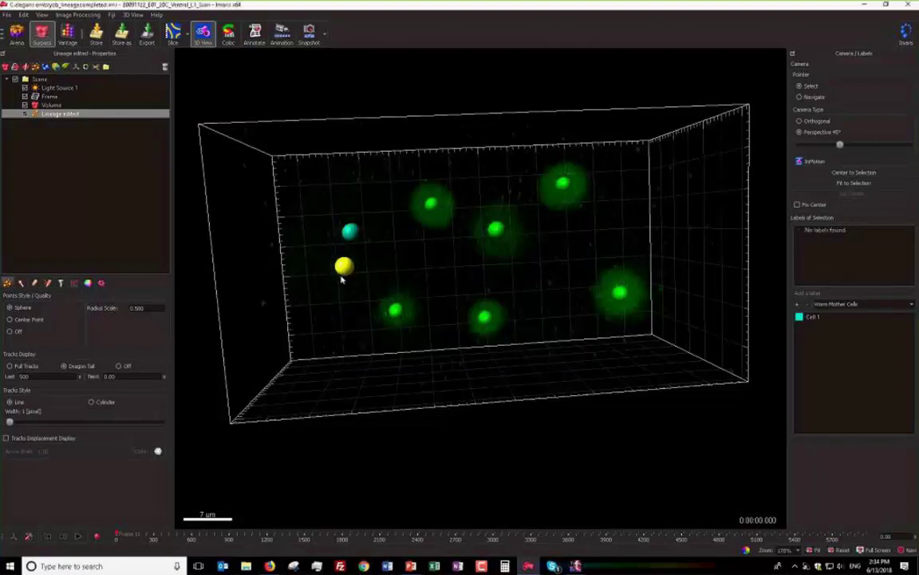
click(836, 293)
text(Cell)
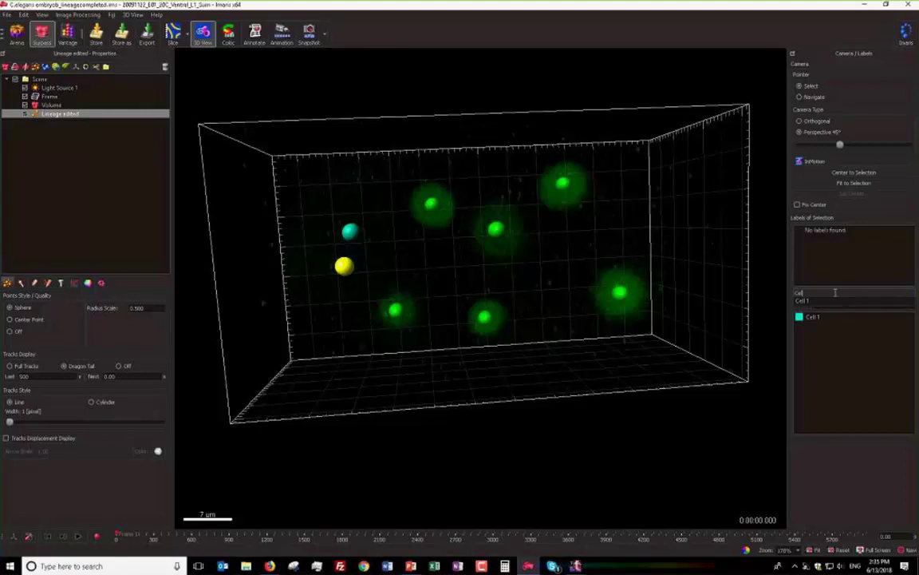
text( 2)
key(Return)
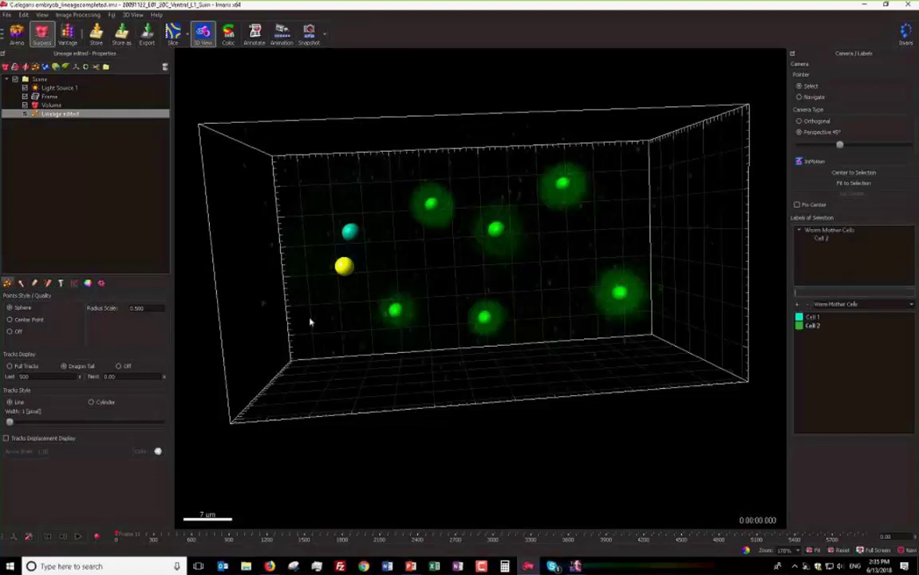
- Label the lower-left cell, below and to the right of Cell 2, as Cell 3
click(397, 309)
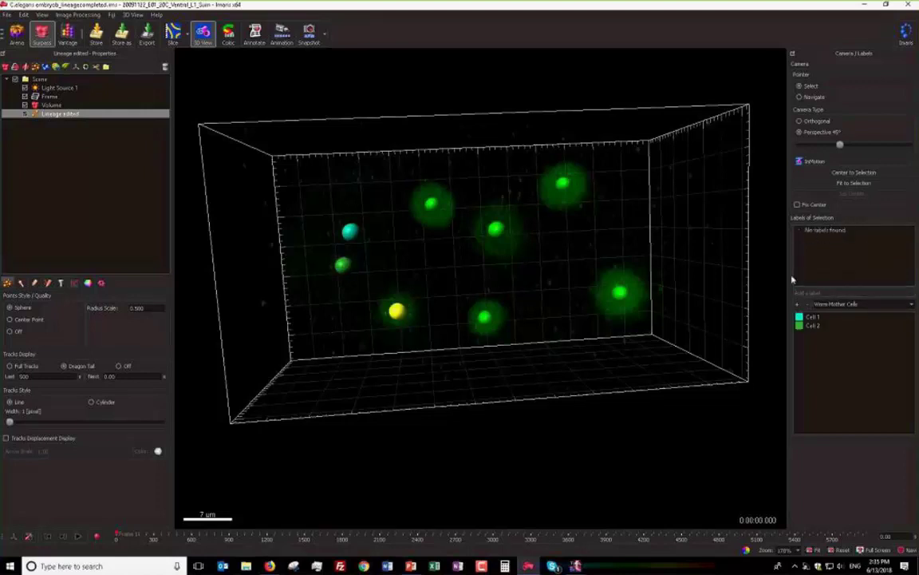
click(813, 292)
text(Cell 3)
key(Return)
- Label the cell above and to the right of Cell 1 as Cell 4 and clear the selection
click(431, 208)
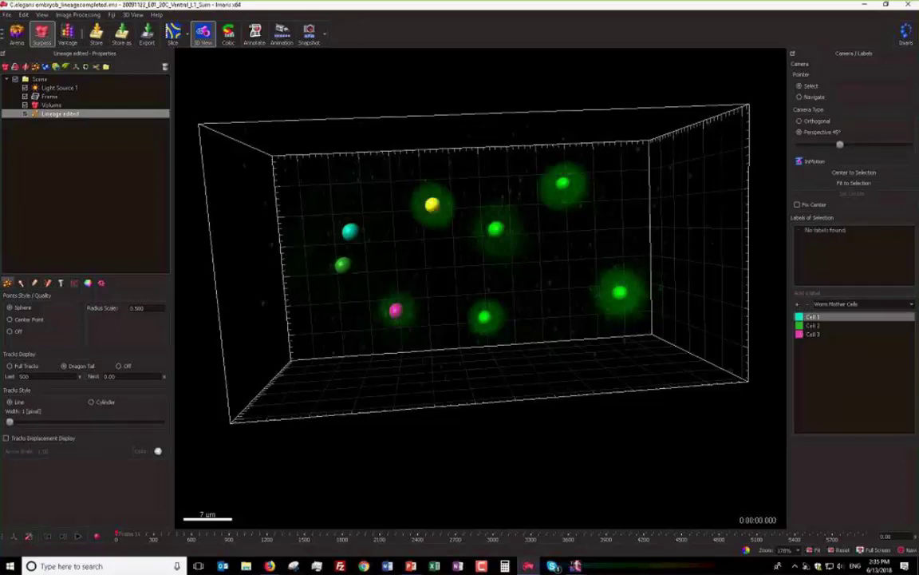
click(861, 294)
text(Cell 4)
key(Return)
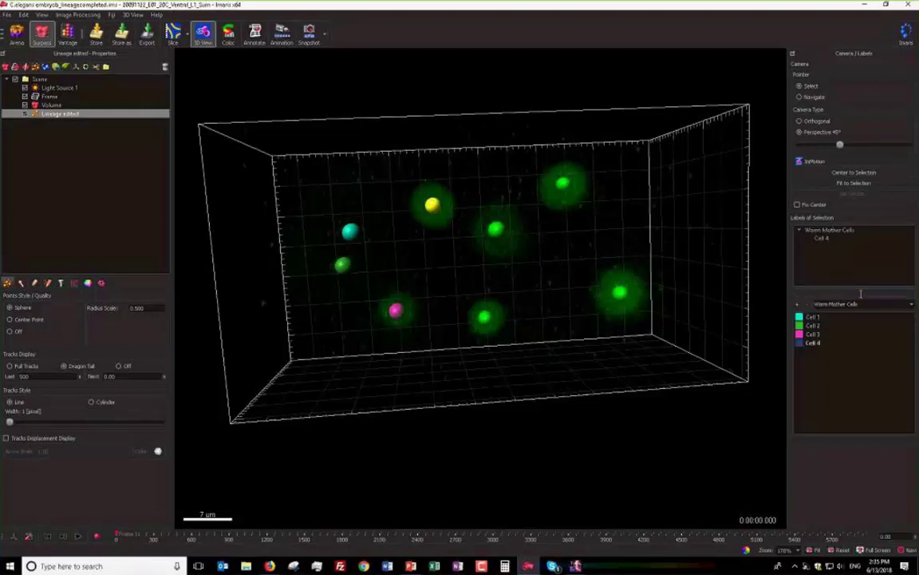
click(453, 271)
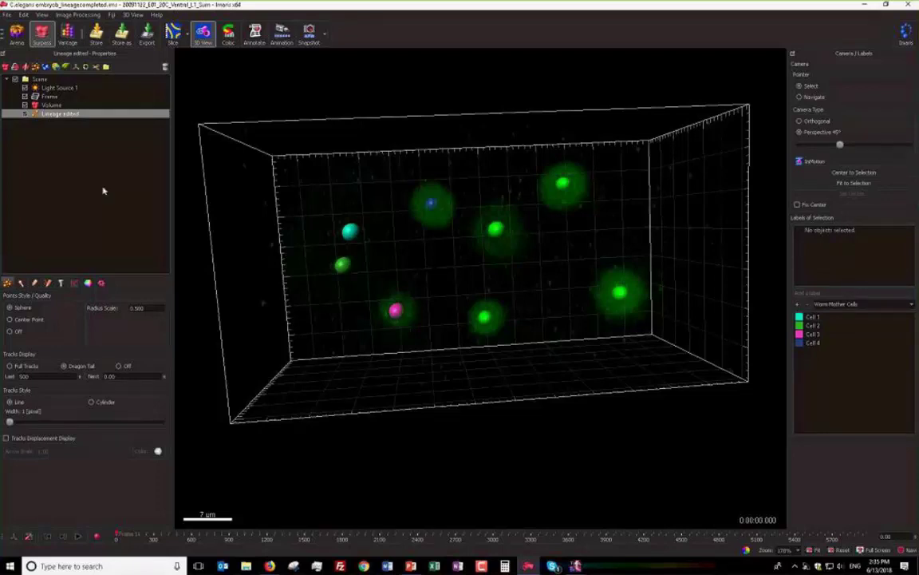
- Hide the volume and set the points' base color to white (0.992, 0.992, 0.992), keeping the points colored by label
click(25, 106)
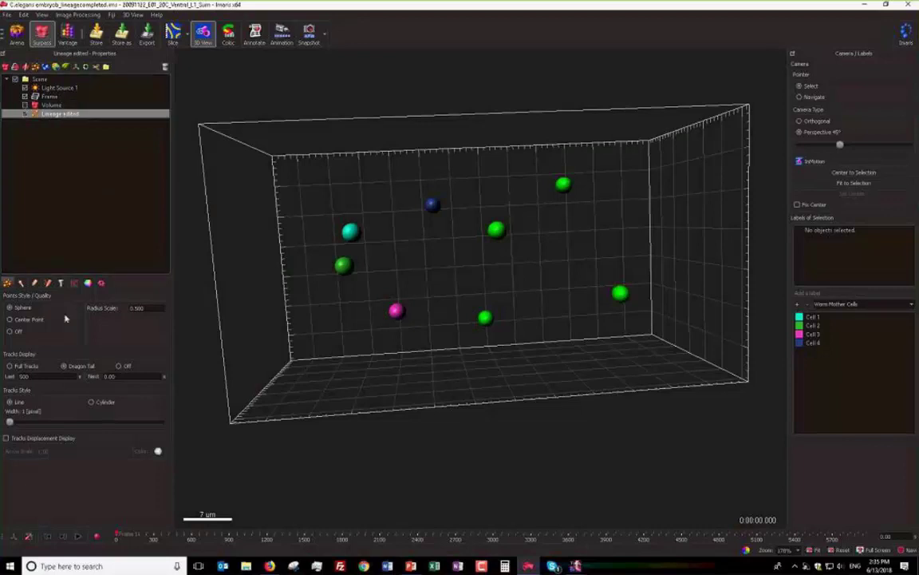
click(88, 284)
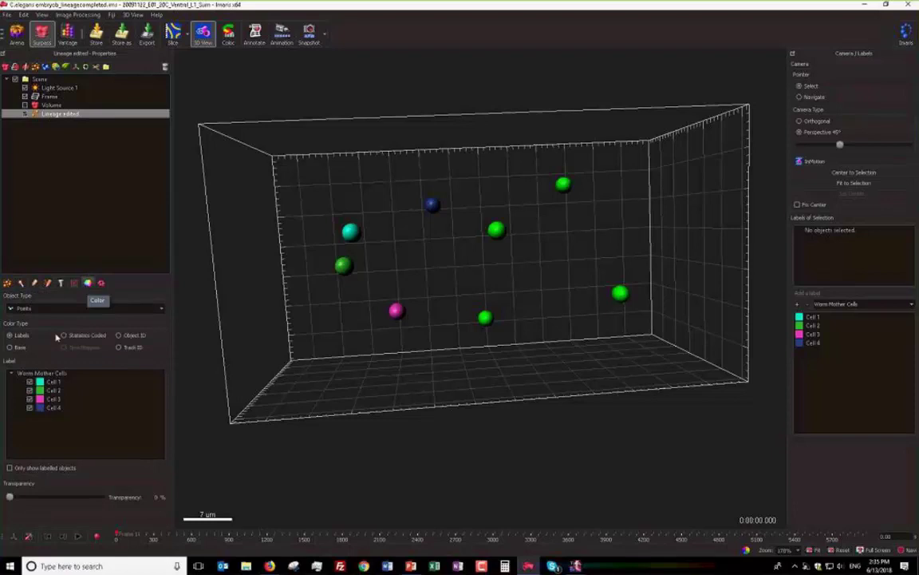
click(9, 347)
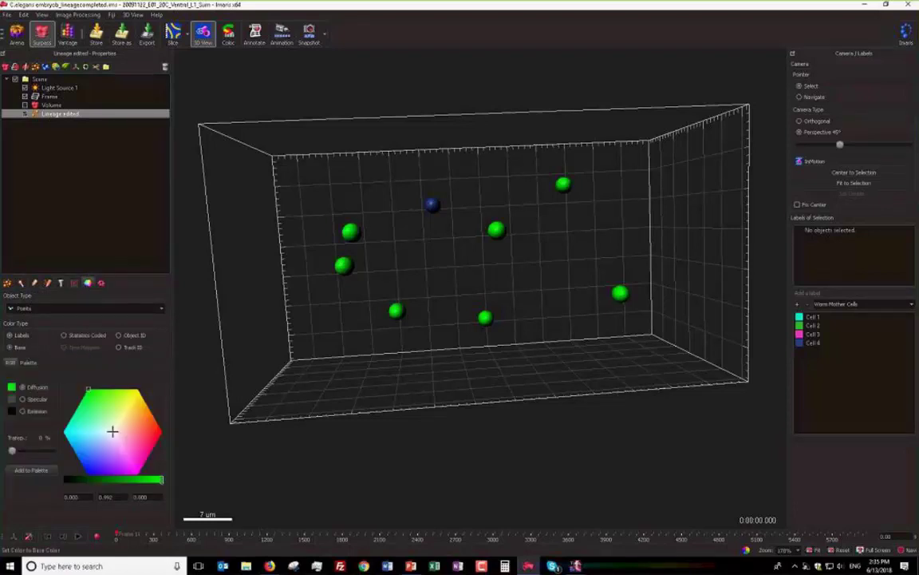
click(112, 431)
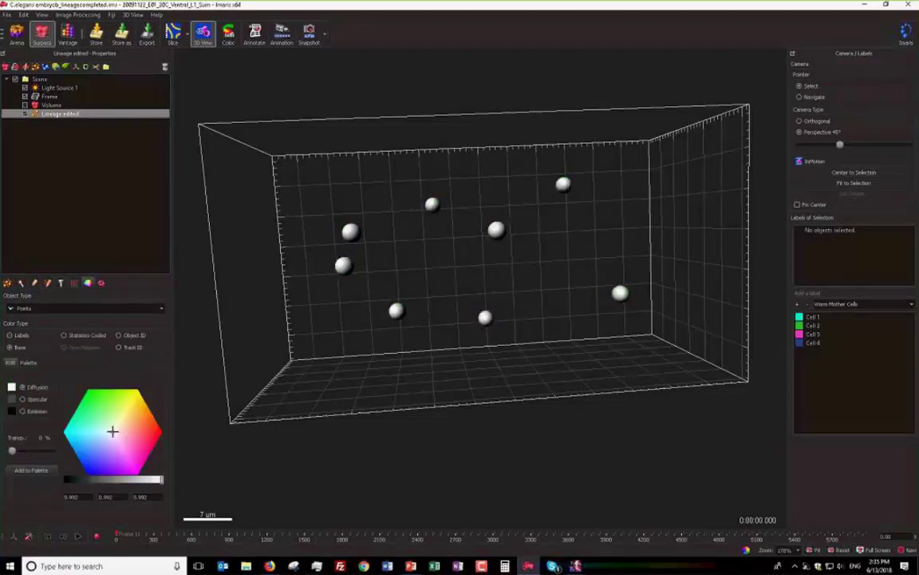
click(21, 335)
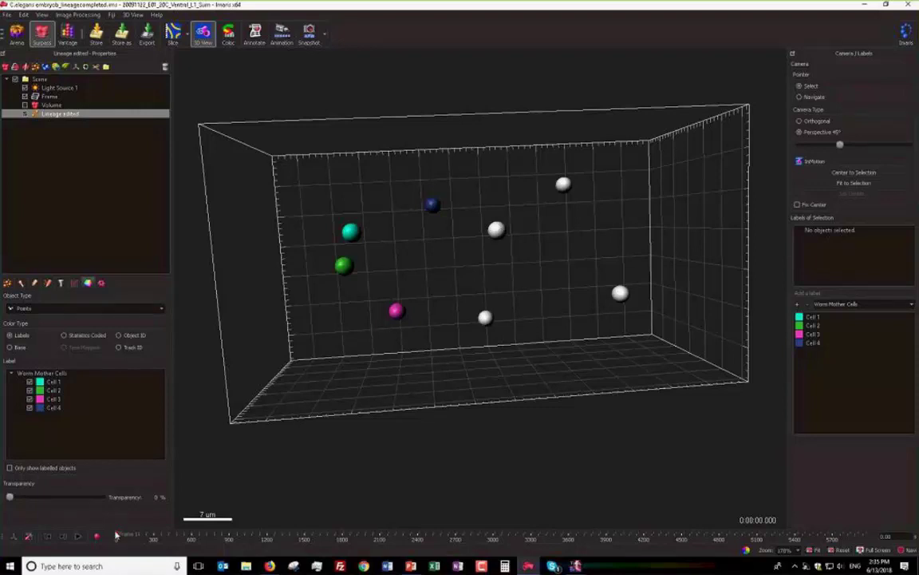
- Advance through the time series to follow the labelled lineages, highlighting the Cell 2 descendants on the way and clearing that selection
click(119, 533)
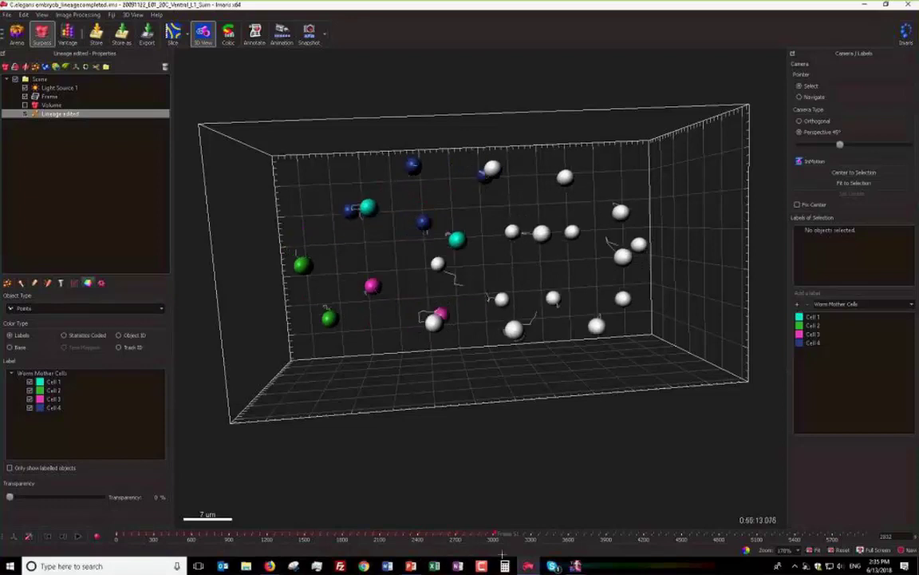
click(339, 323)
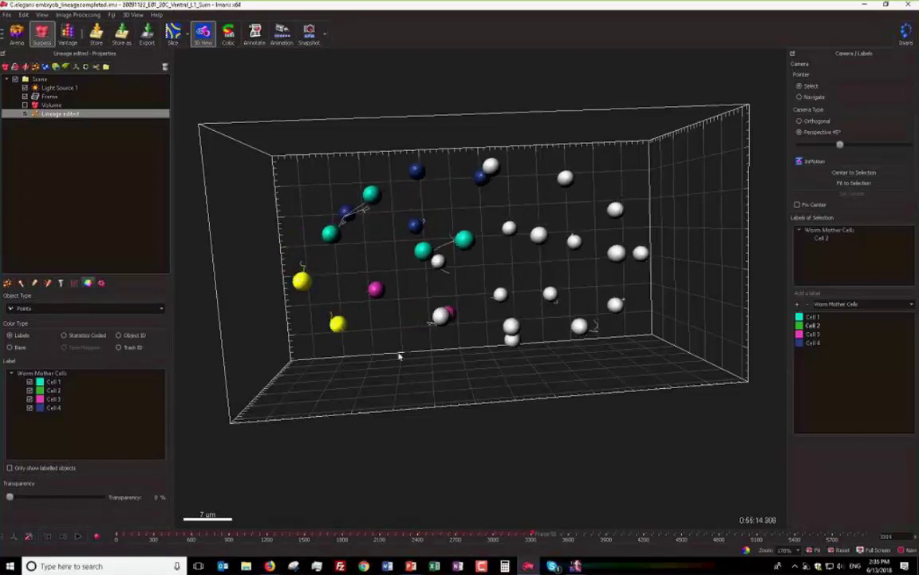
click(349, 346)
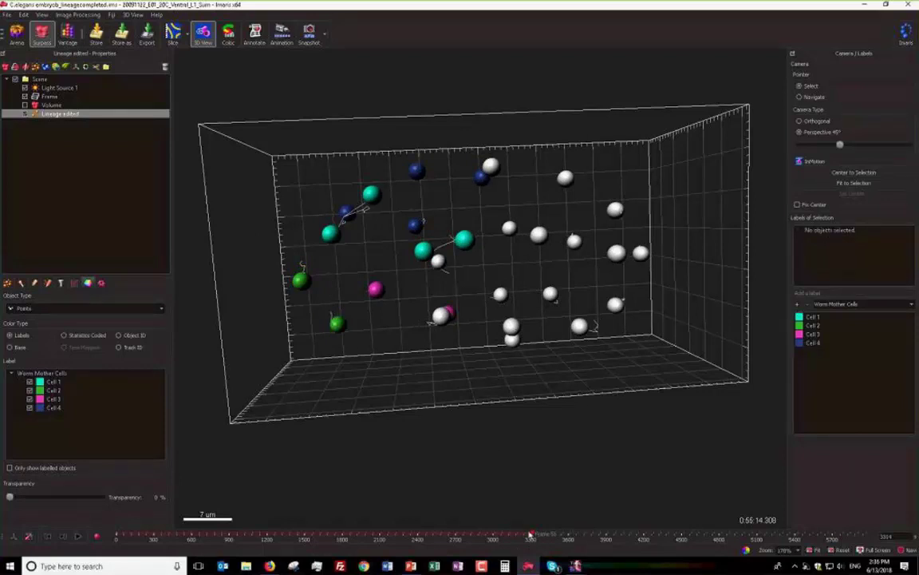
drag(534, 534, 558, 533)
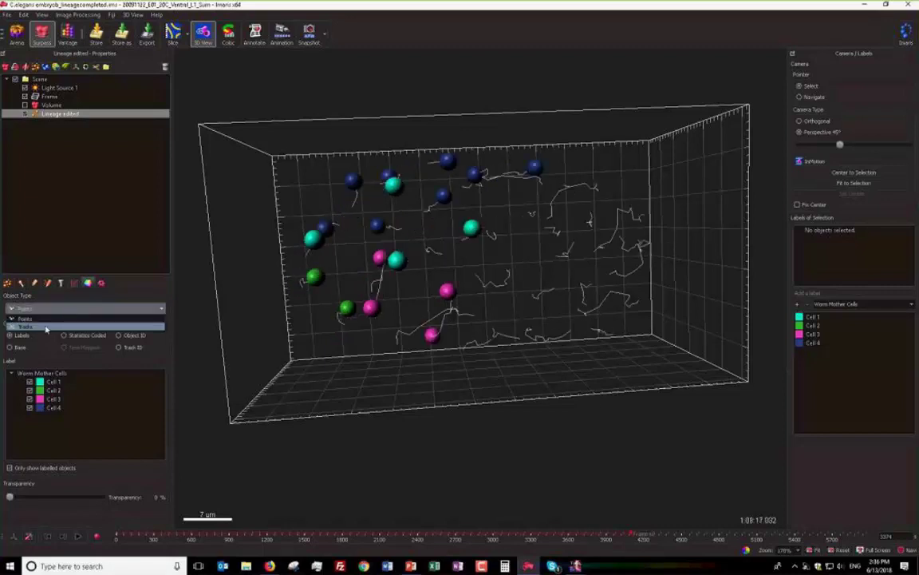
- Color the tracks by their Worm Mother Cells labels and show only the labelled tracks, with all four cell labels enabled
click(40, 323)
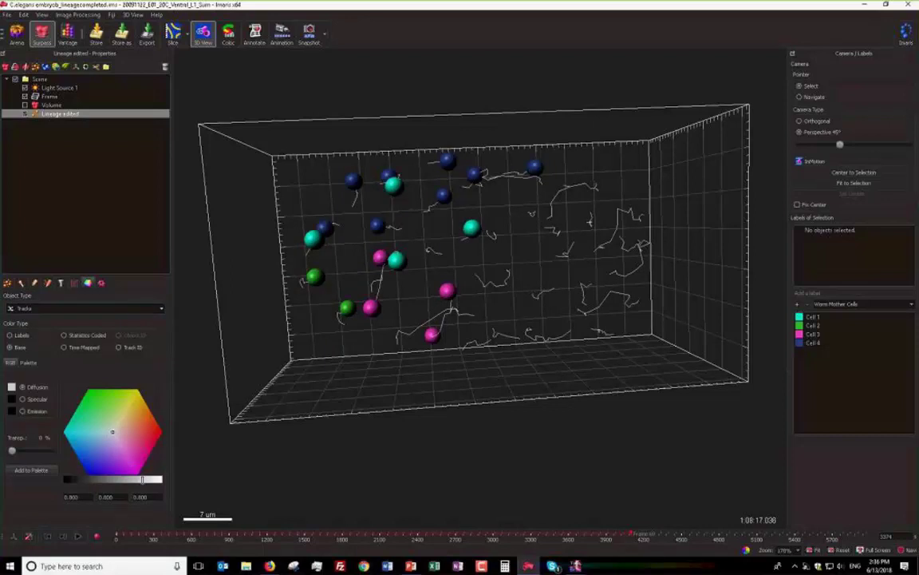
click(16, 335)
click(37, 469)
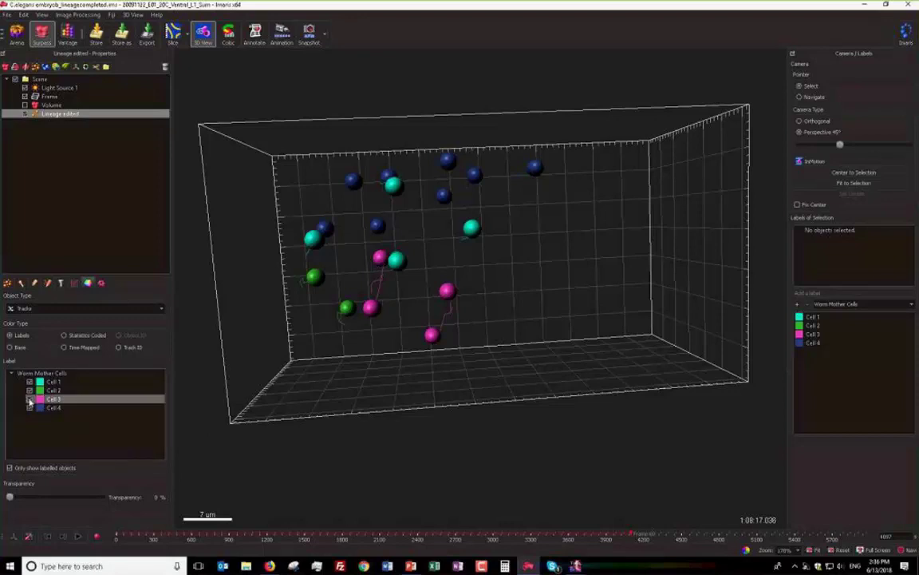
click(29, 401)
ctrl+click(14, 390)
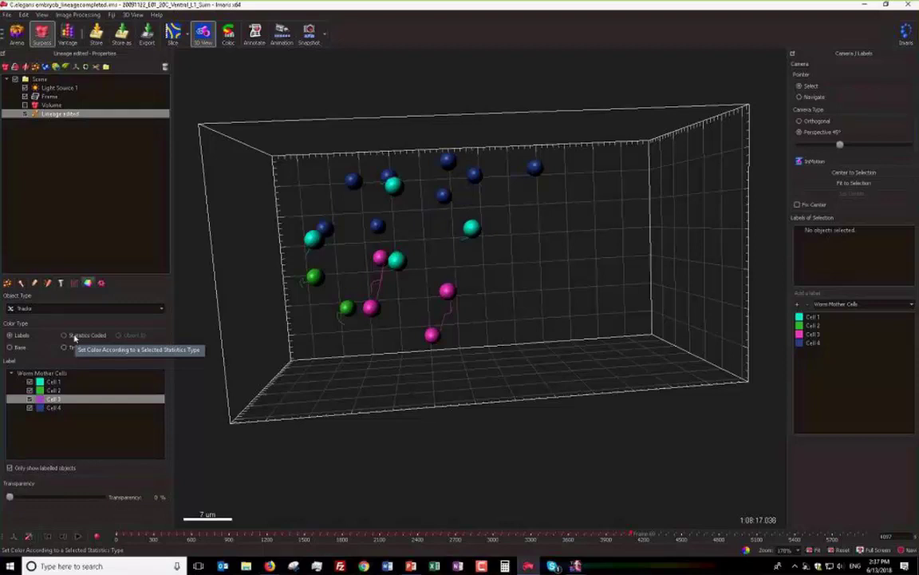
- Display the detailed Position statistics for the edited lineage and widen the table until the Worm Mother Cells column shows
click(73, 283)
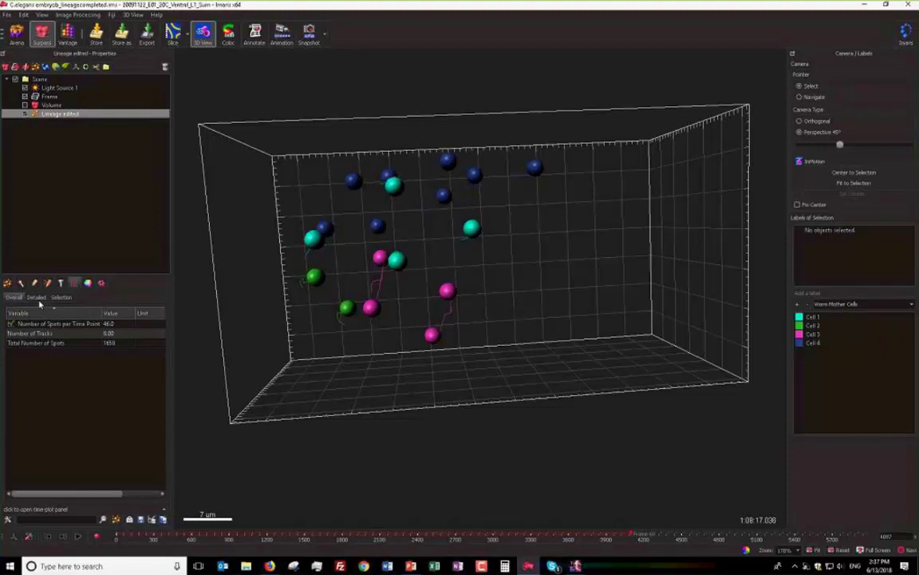
click(36, 297)
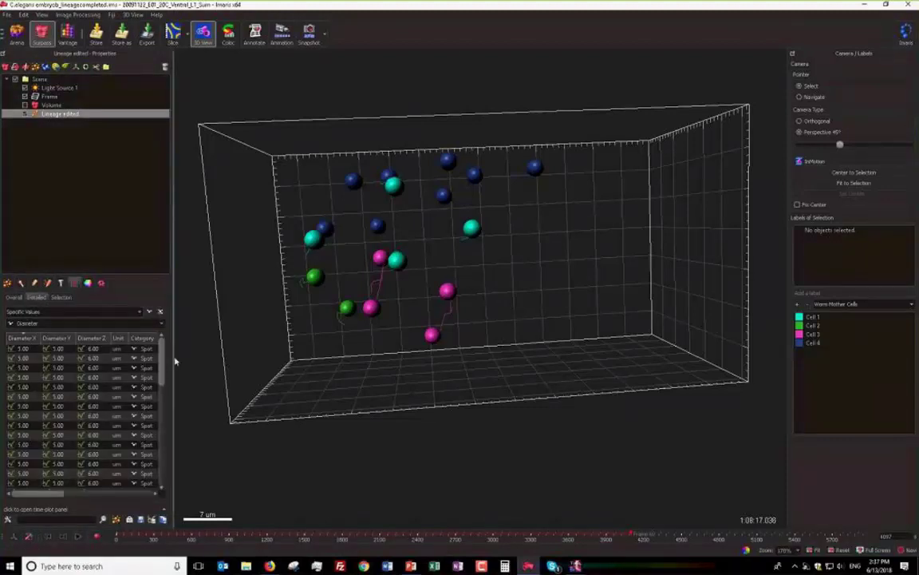
click(32, 322)
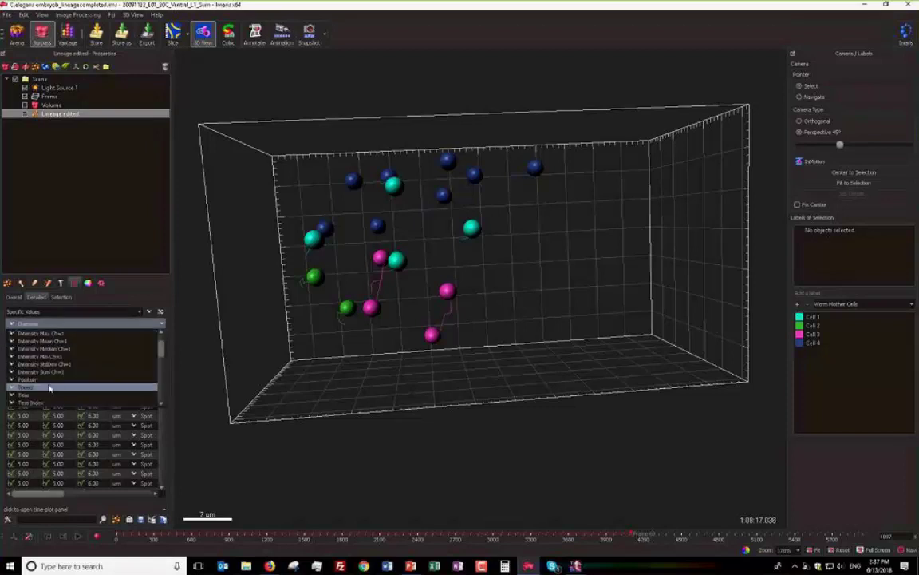
click(48, 380)
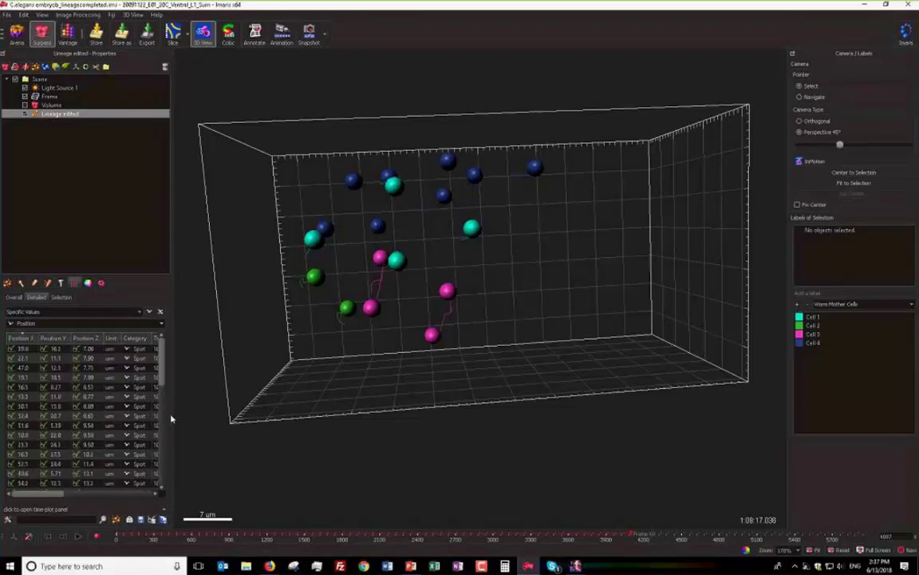
drag(172, 411, 321, 423)
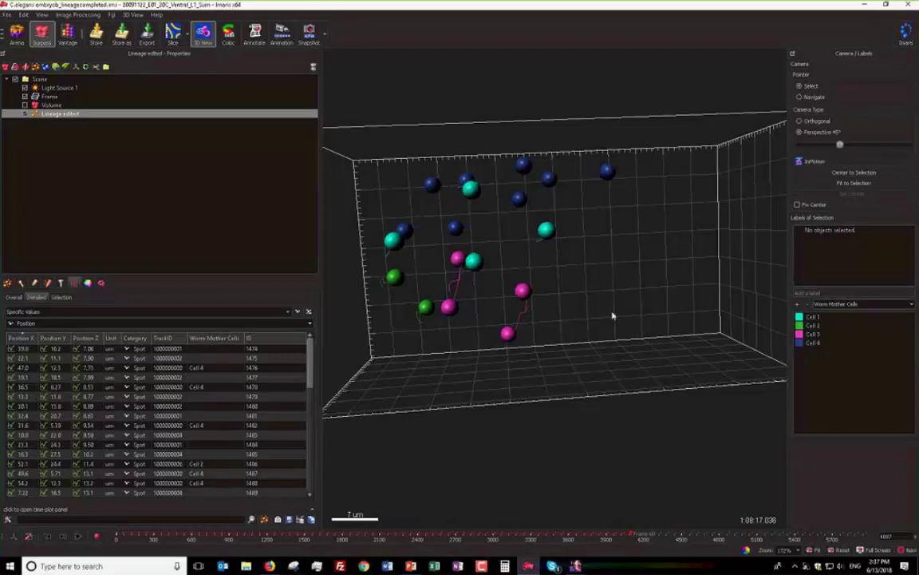
- Sort the position table by Worm Mother Cells and select all four Cell 1 rows
click(213, 339)
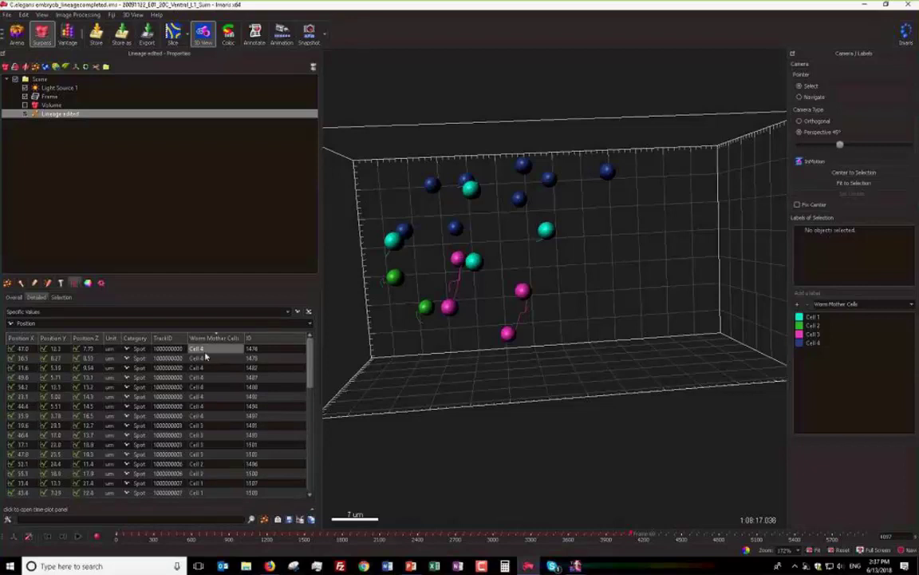
scroll(204, 375, down, 3)
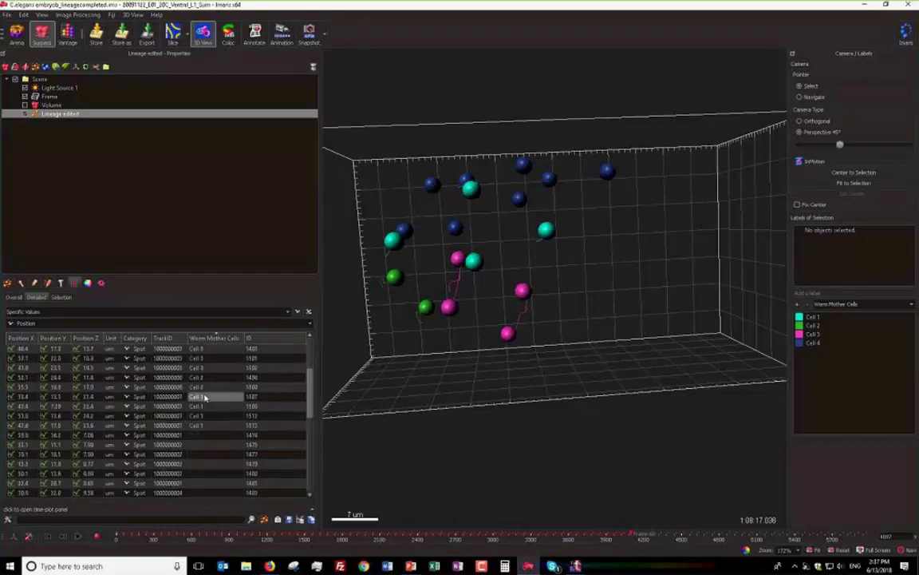
click(199, 397)
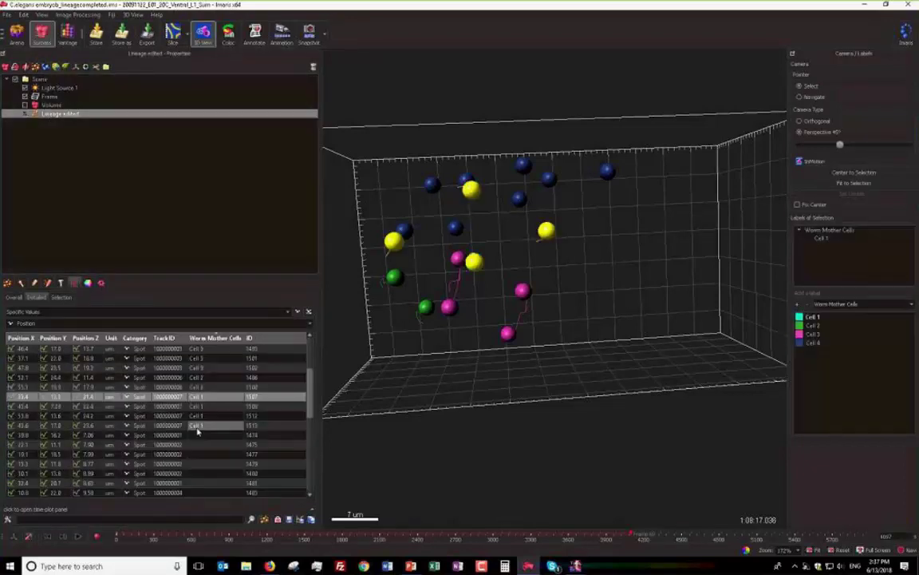
shift+click(199, 426)
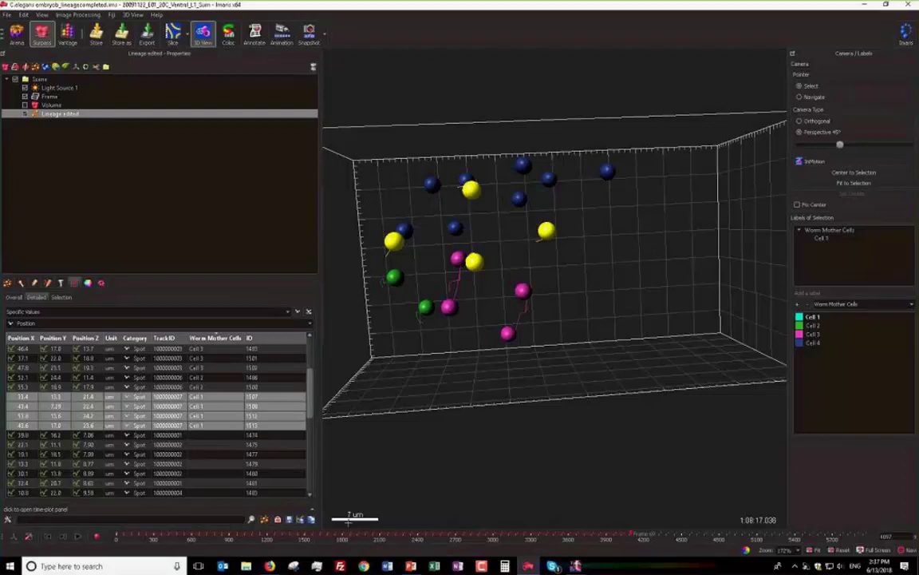
click(289, 520)
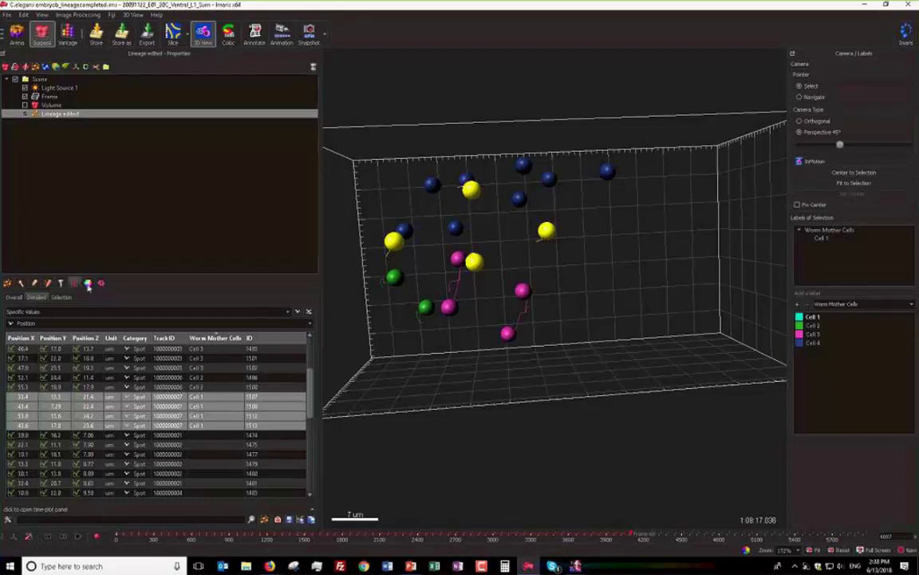
- Return to the track color settings, clear the Cell 1 selection and highlight the pink Cell 3 lineage
click(87, 283)
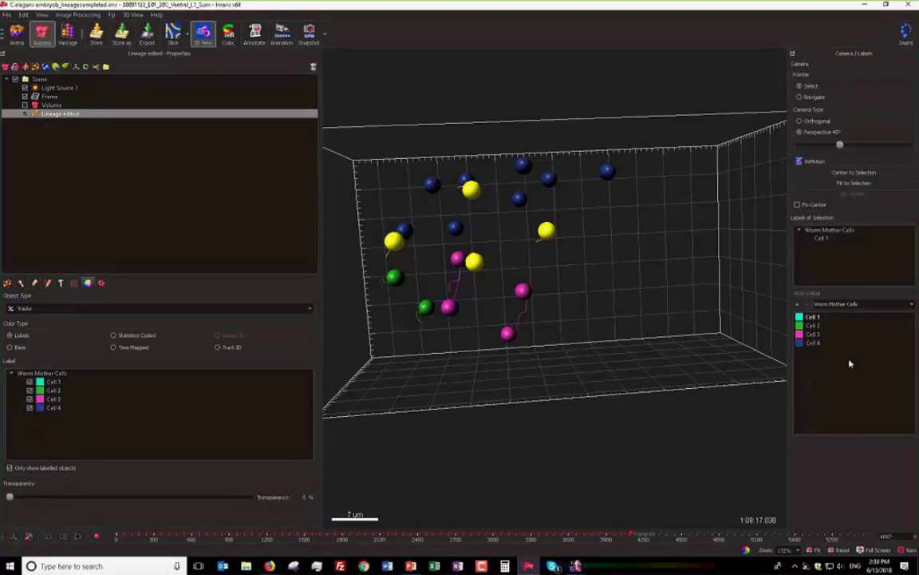
click(562, 306)
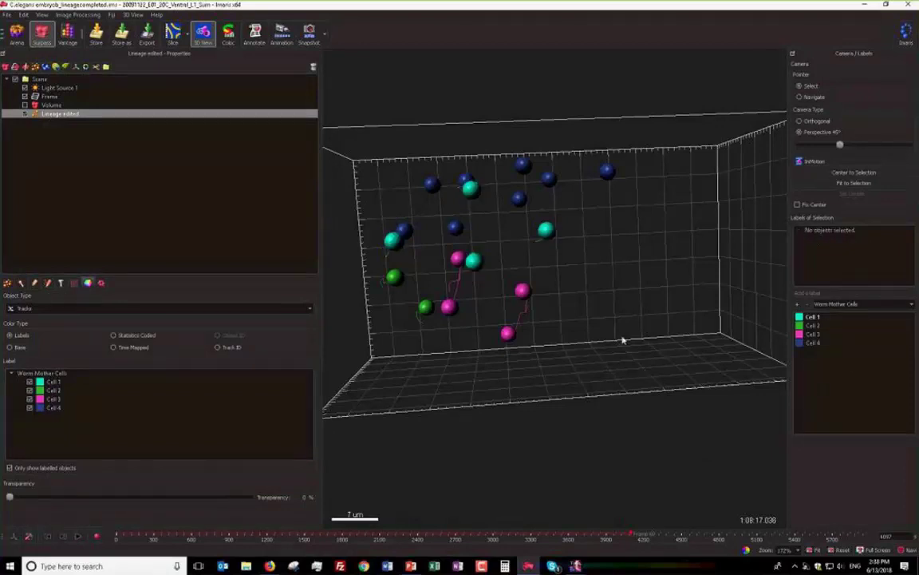
click(523, 294)
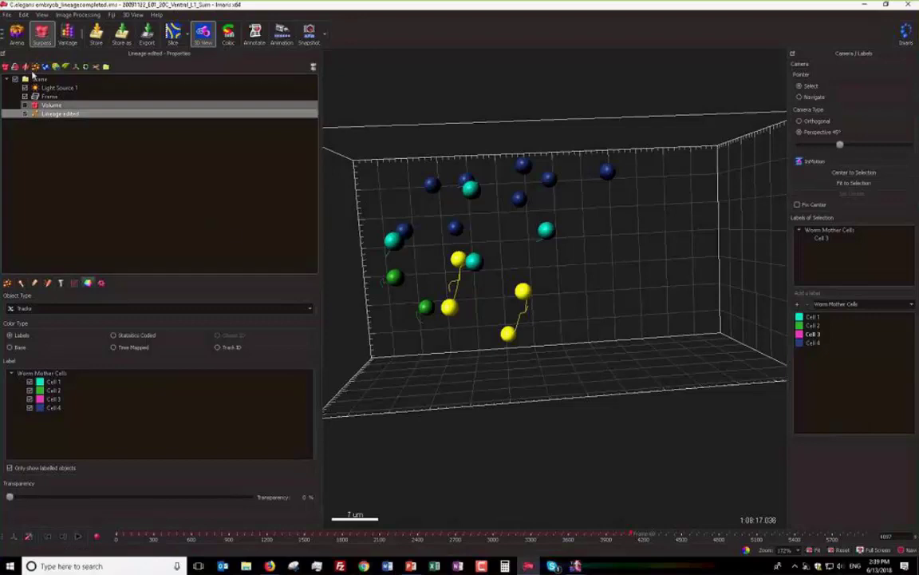
- Leave for the Arena without saving the lineage changes and open the first image in the folder below A2, iXon1_deconvolved_2
click(15, 36)
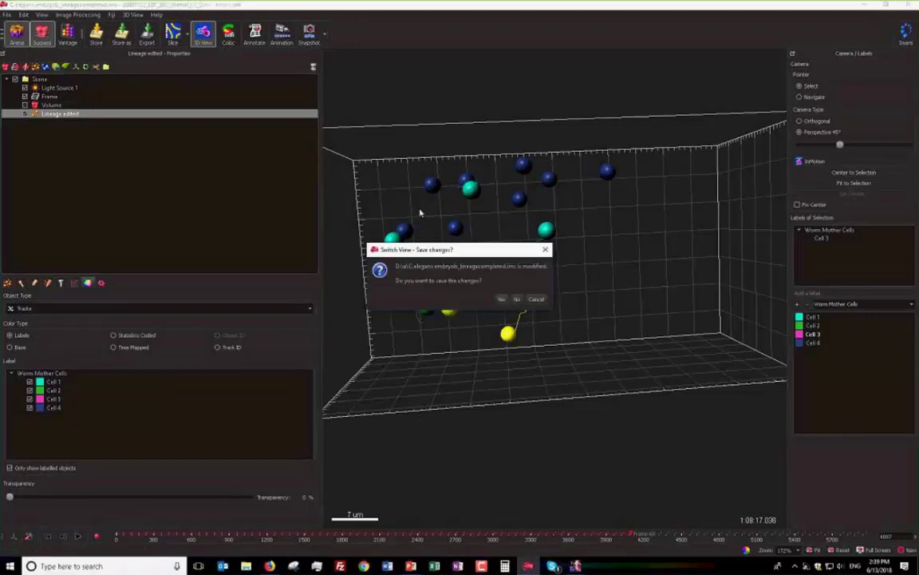
click(515, 299)
click(49, 124)
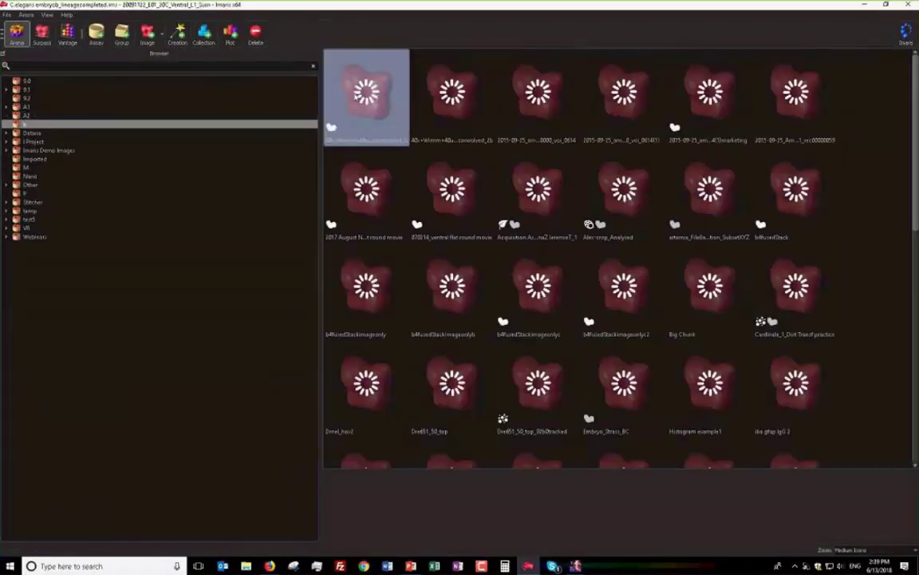
double_click(356, 94)
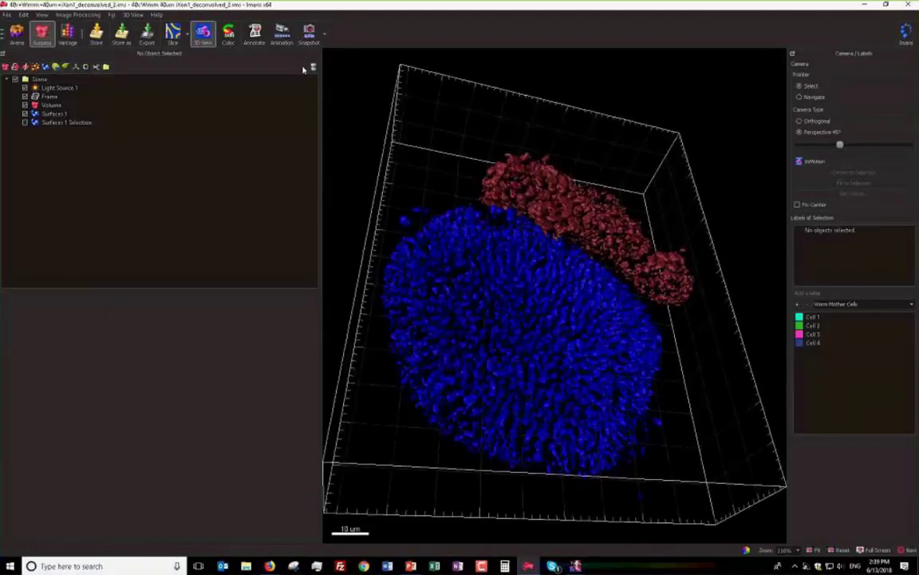
- Switch Surfaces 1 from label coloring to a light grey base color (0.782, 0.800, 0.792)
click(48, 114)
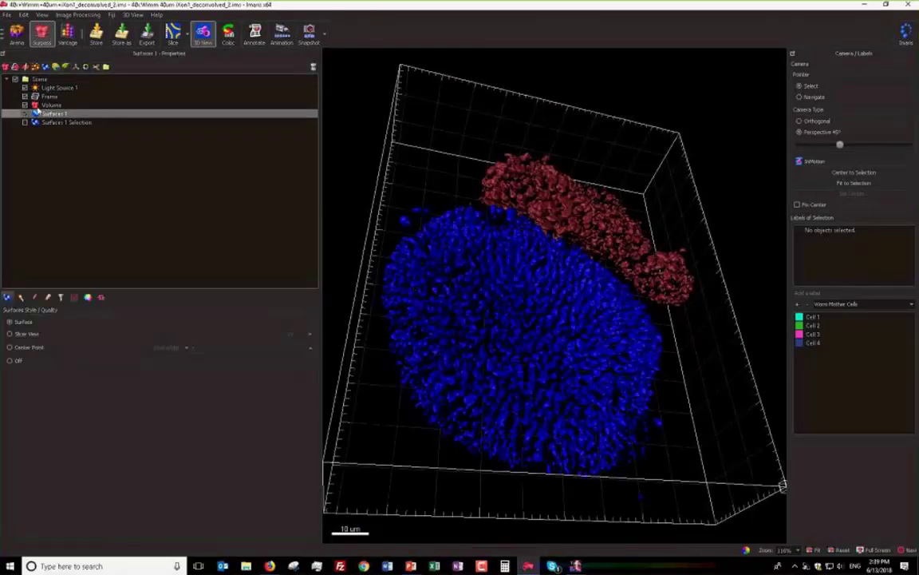
click(88, 296)
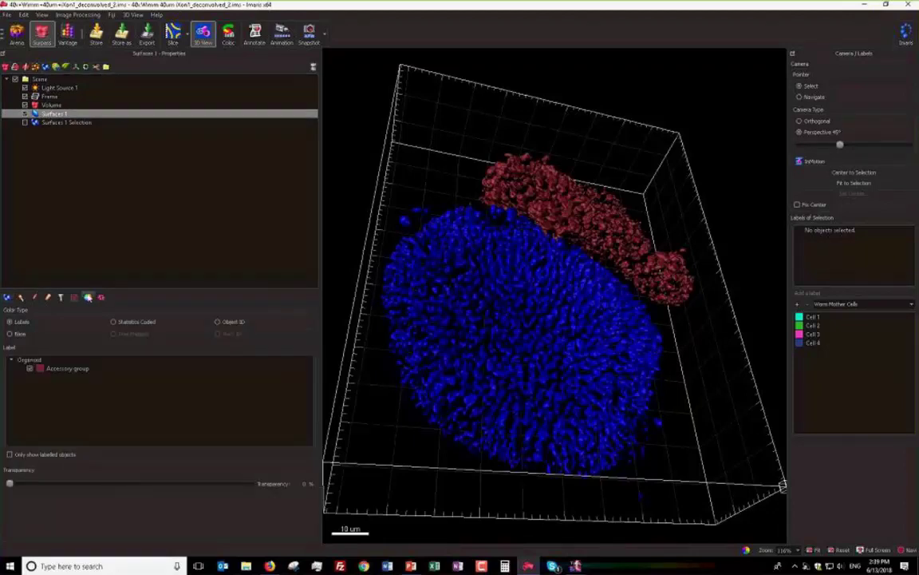
click(18, 333)
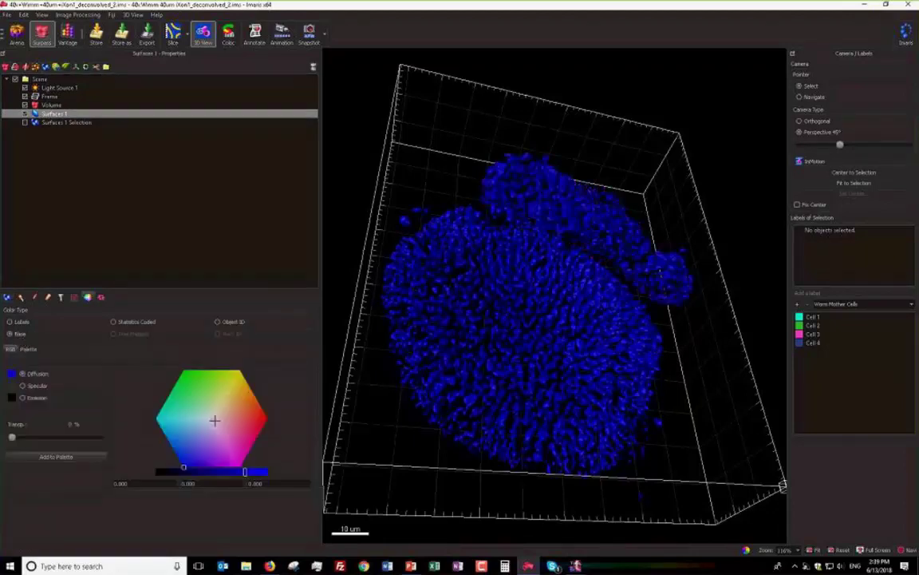
click(211, 417)
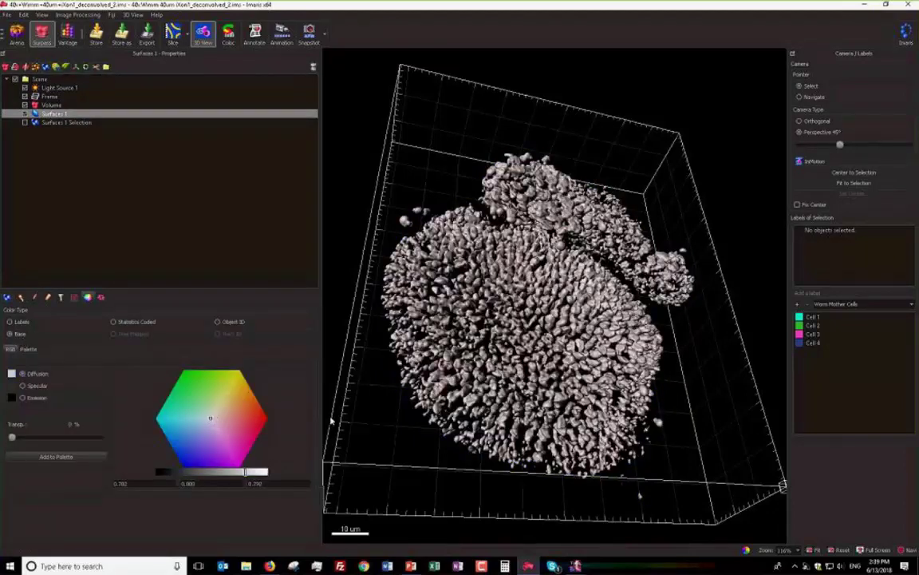
- Set the pointer to Navigate, then rotate and zoom in to inspect the large cell mass and its smaller neighboring group
click(815, 96)
drag(523, 246, 517, 323)
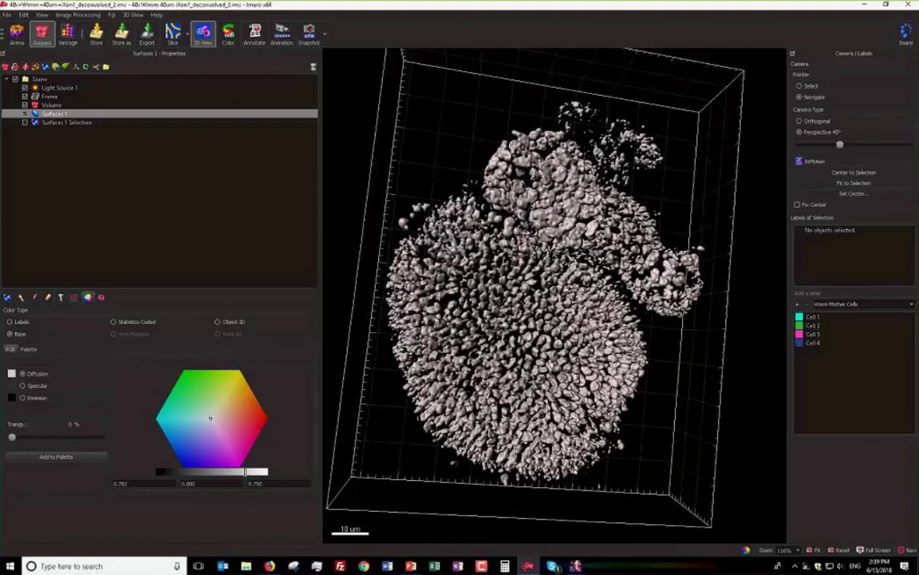
drag(488, 272, 491, 290)
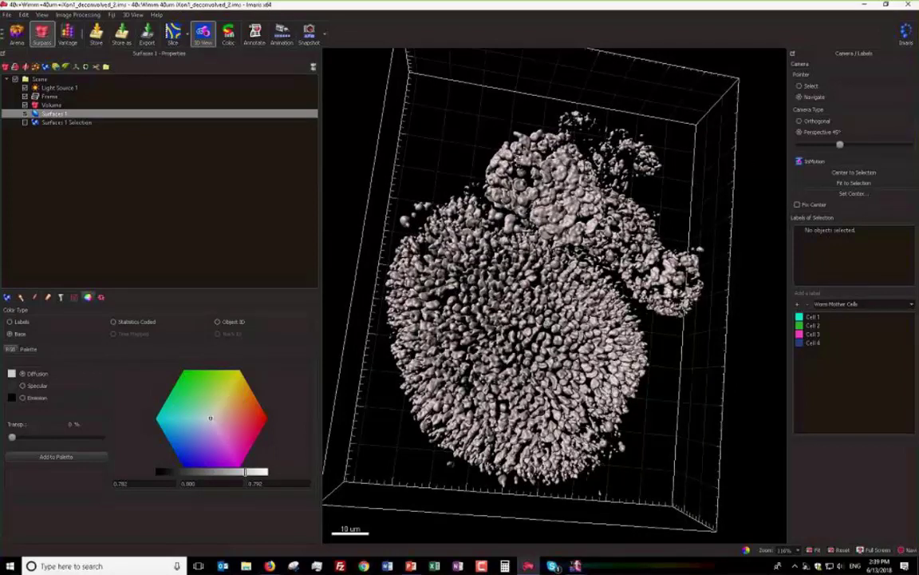
drag(546, 315, 599, 507)
scroll(600, 507, up, 5)
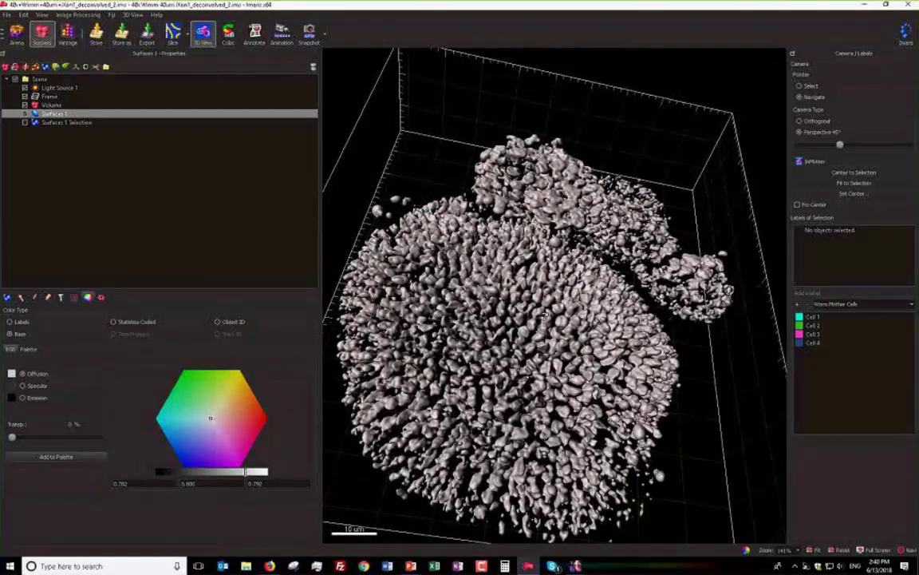
- Widen the 3D view by narrowing the properties area, and tilt the organoid to show the smaller cell group apart from the large mass
drag(543, 317, 500, 280)
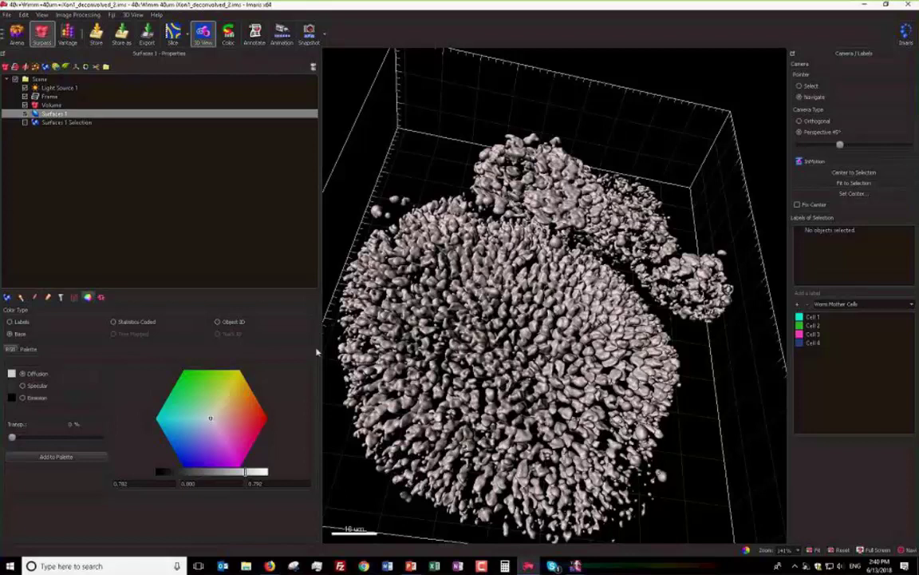
drag(320, 342, 177, 341)
drag(421, 270, 425, 372)
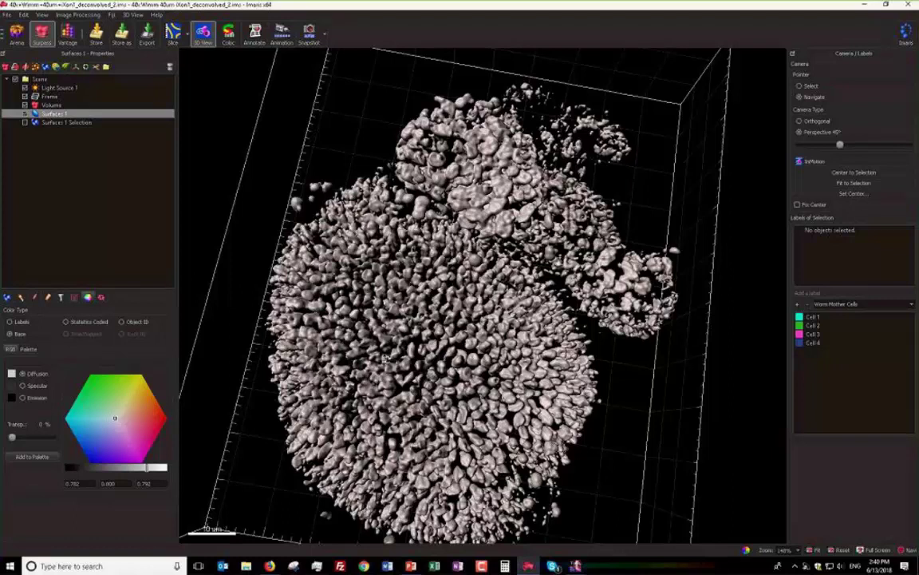
- Open the editing tools of Surfaces 1 and multi-select individual surfaces of the smaller cell group with the Pointer selection mode
click(47, 298)
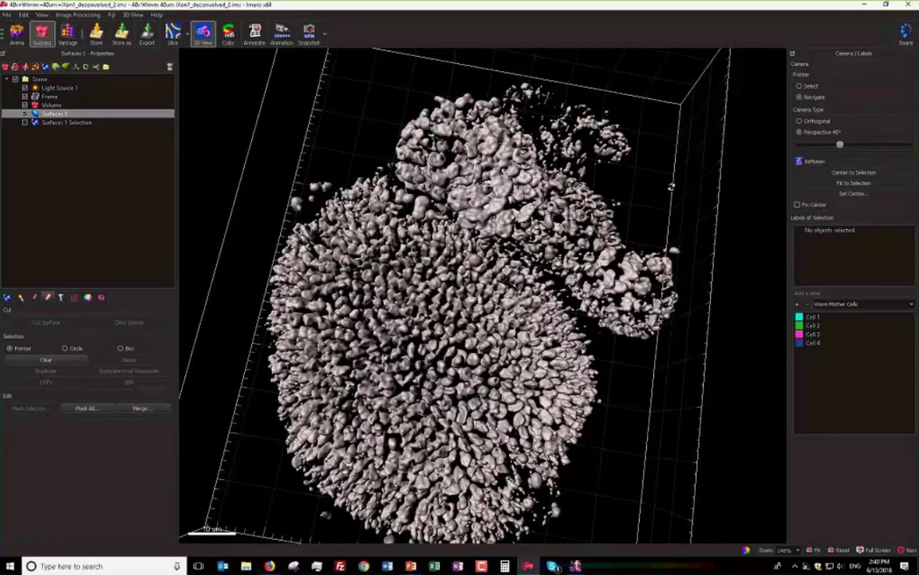
key(Escape)
click(587, 122)
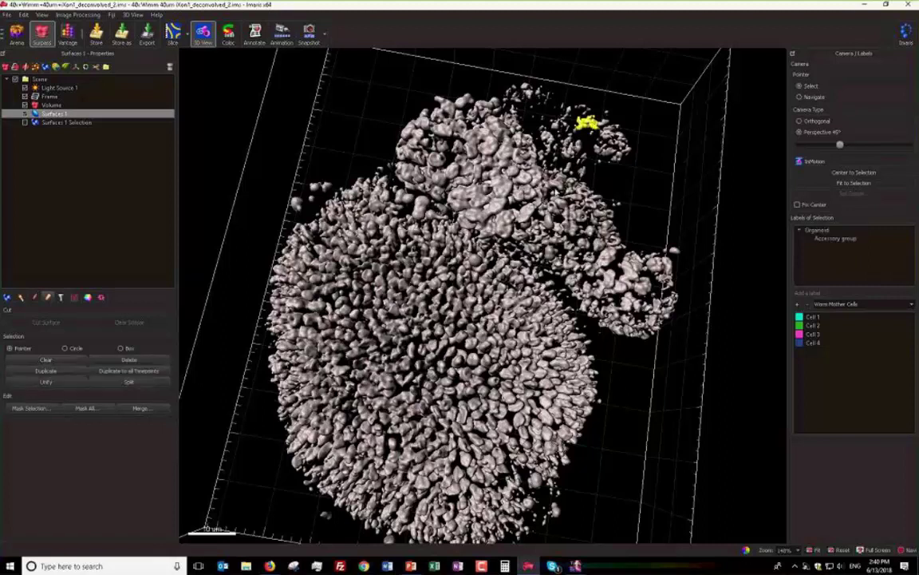
ctrl+click(571, 203)
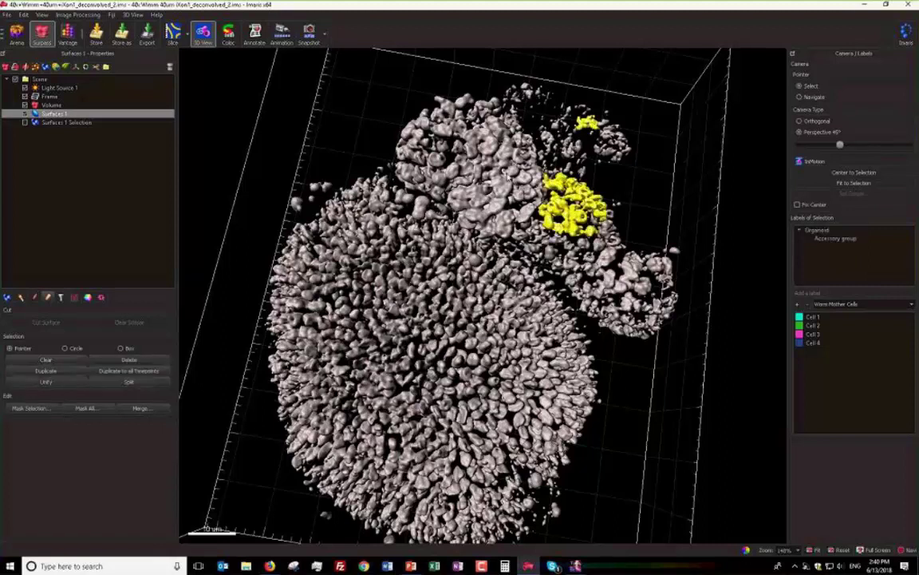
ctrl+click(471, 168)
ctrl+click(559, 239)
ctrl+click(639, 276)
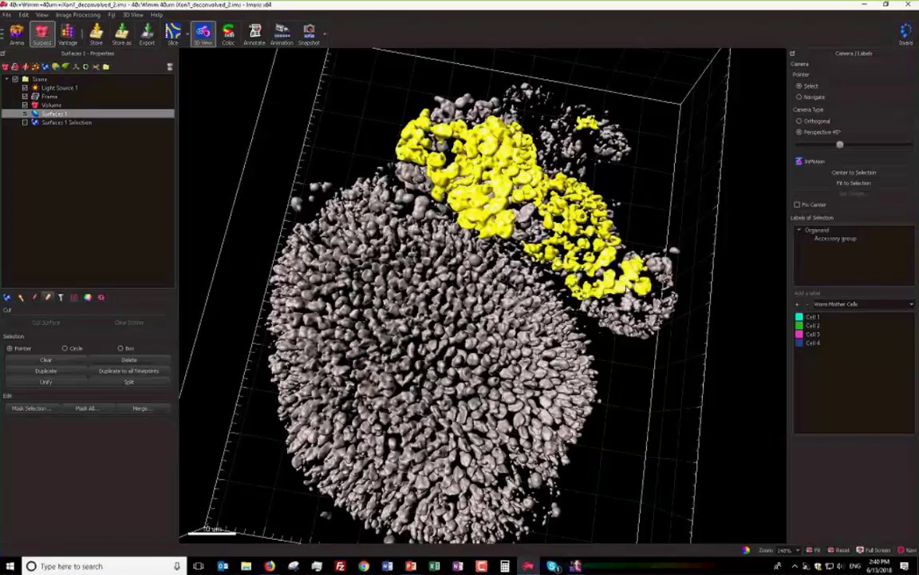
ctrl+click(645, 328)
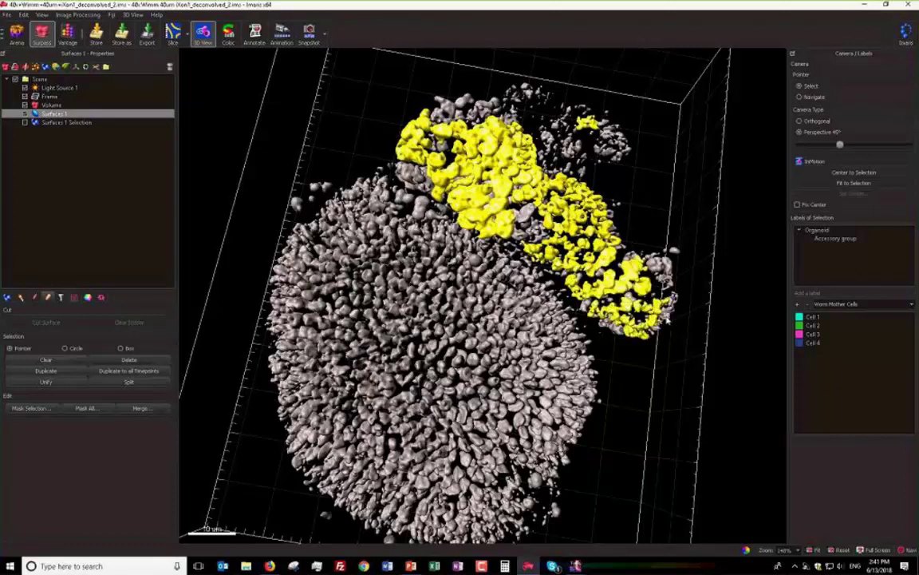
ctrl+click(667, 273)
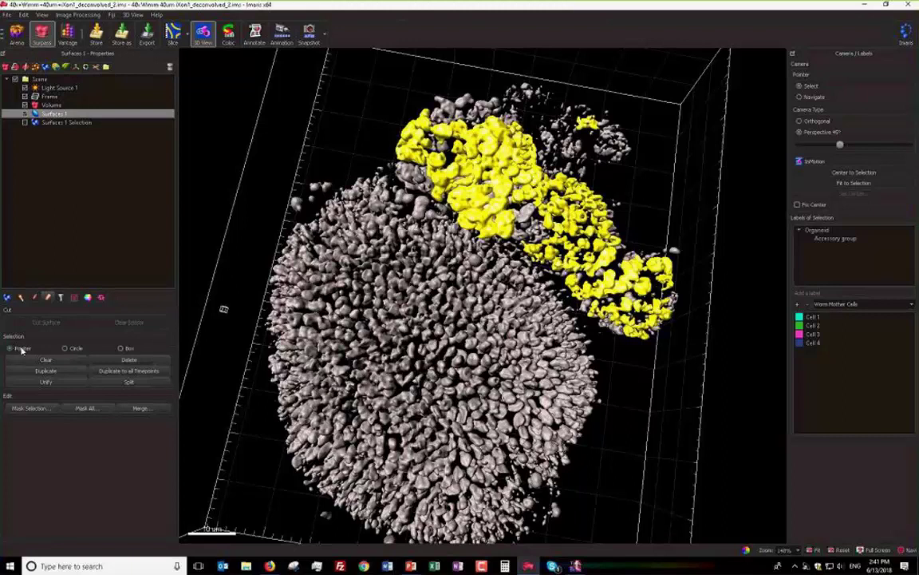
- Switch the selection mode to Circle, deselect the picked surfaces and enlarge the selection circle
click(75, 349)
click(362, 124)
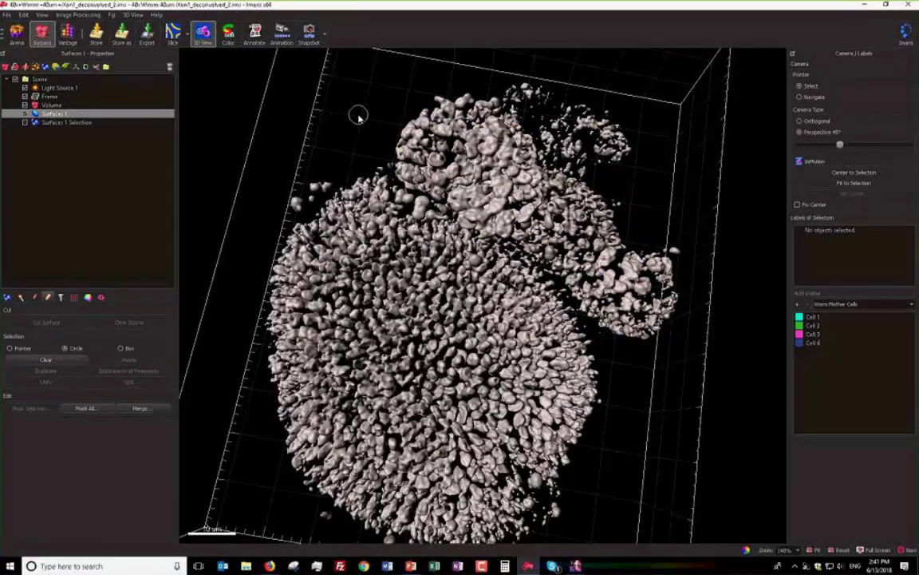
shift+scroll(359, 117, up, 4)
shift+scroll(358, 118, up, 6)
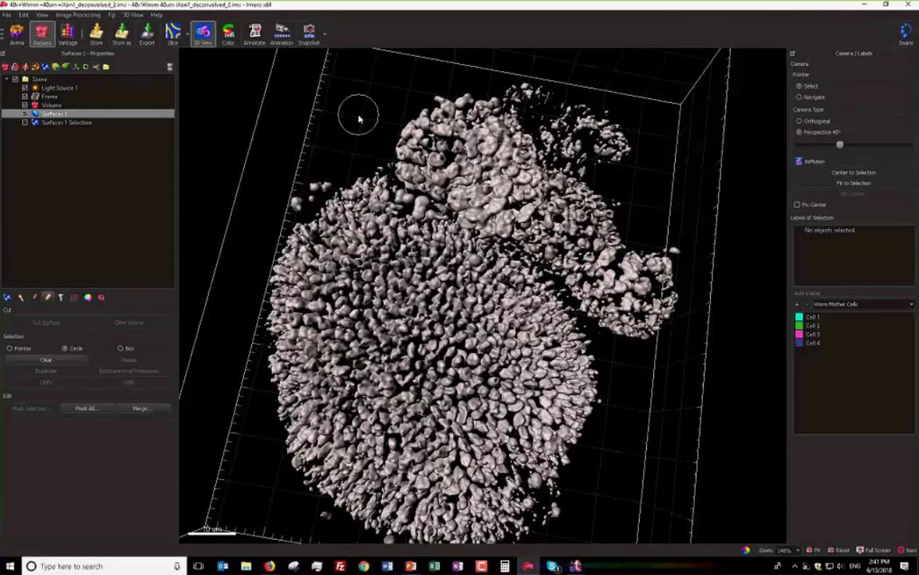
shift+scroll(359, 118, down, 3)
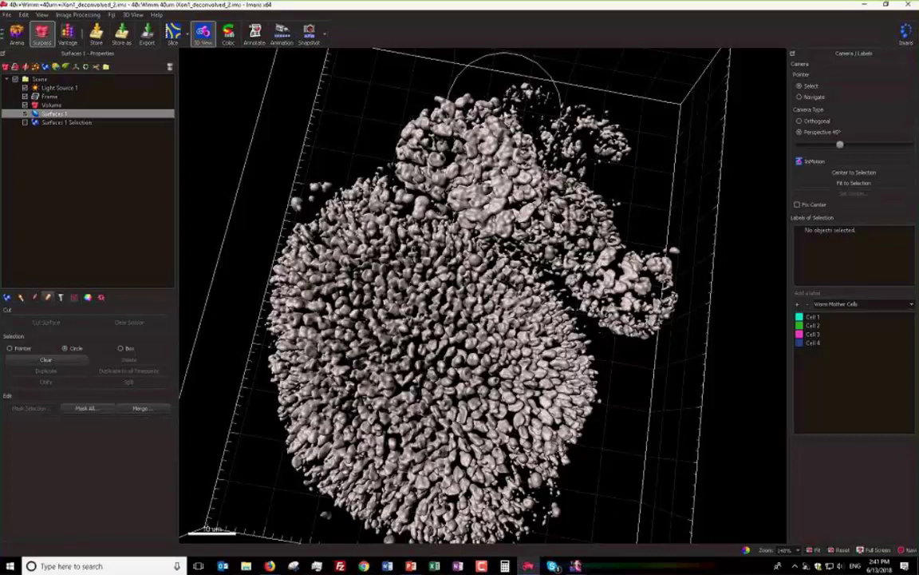
- Select the entire smaller cell group with the enlarged circle, including its detached fragments and the remaining gaps
click(520, 120)
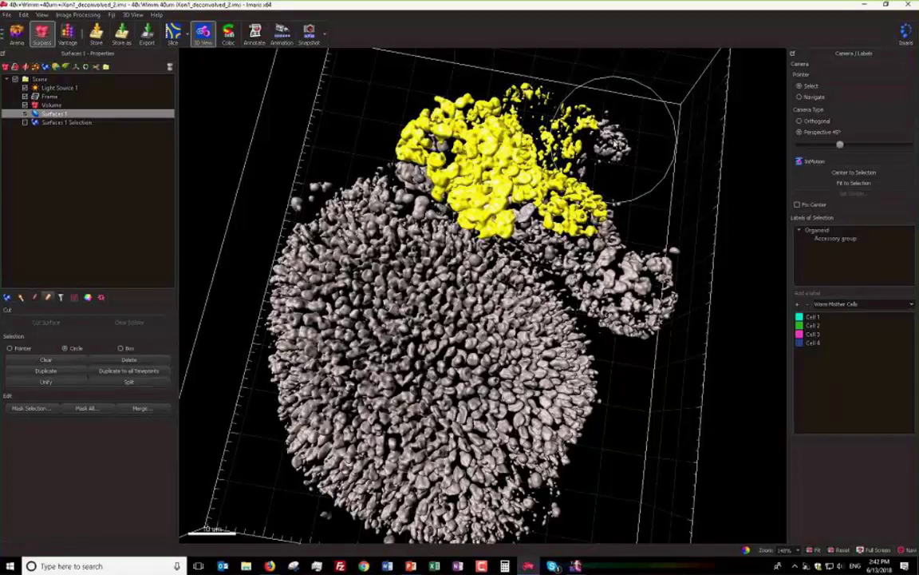
click(619, 140)
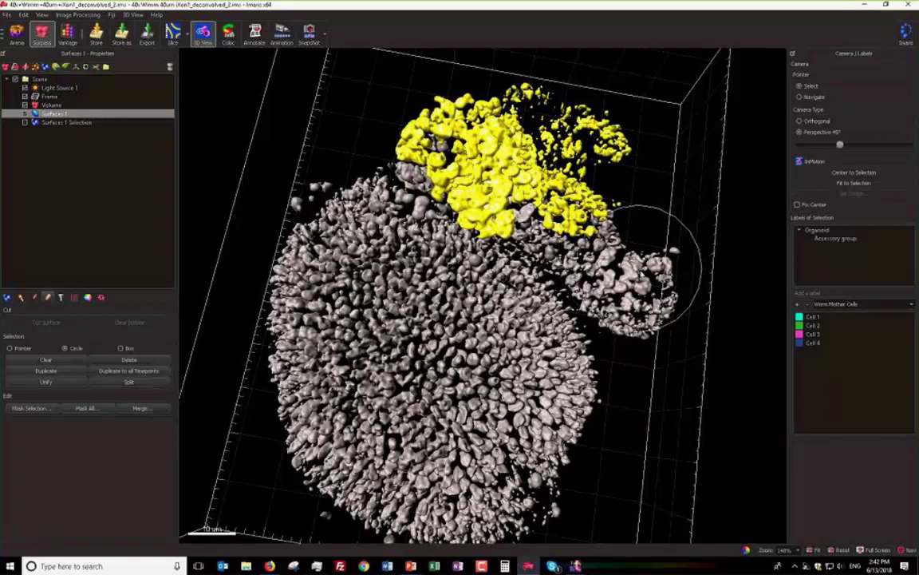
click(651, 268)
click(590, 217)
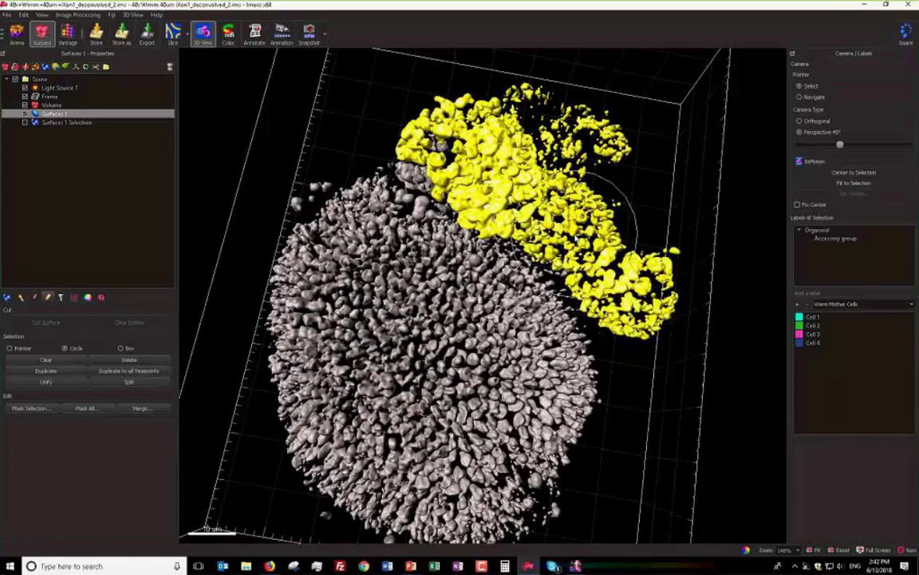
click(598, 201)
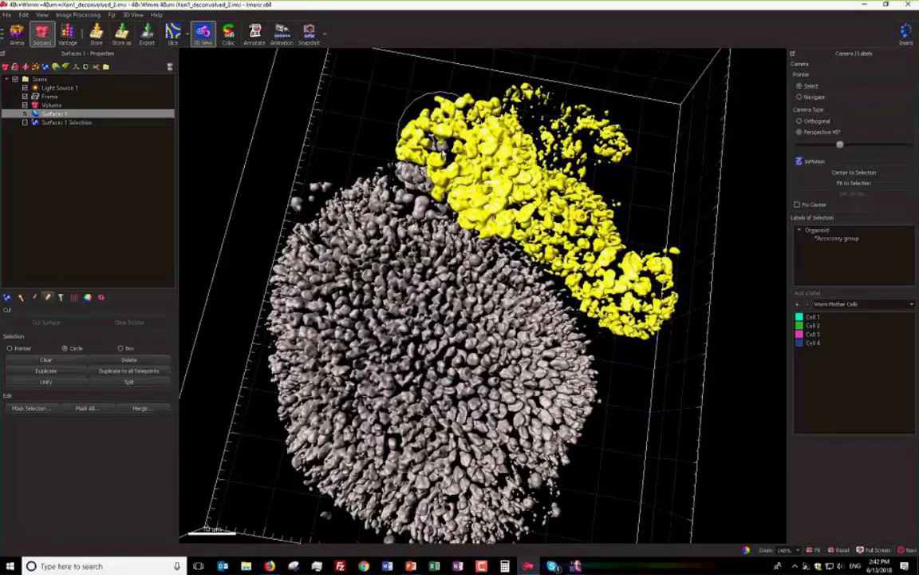
click(439, 144)
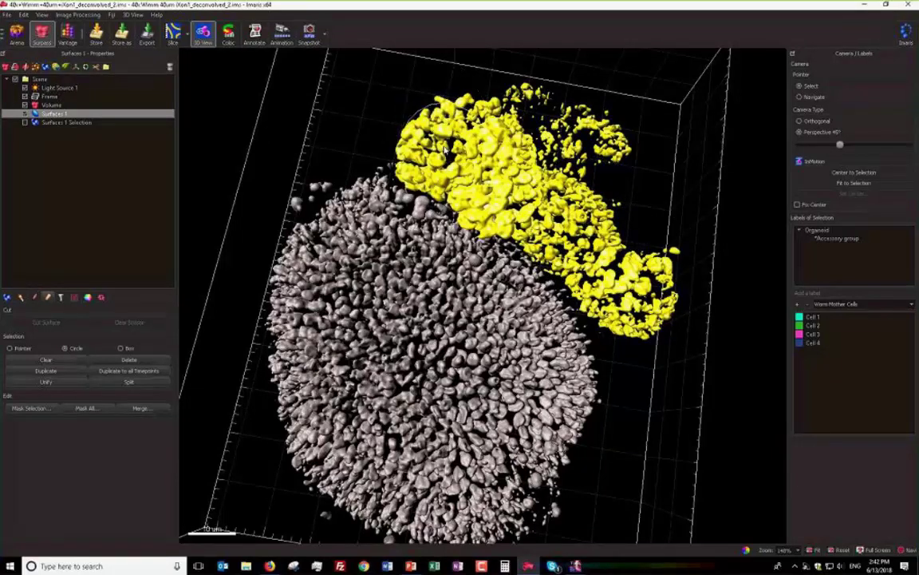
- Switch the selection mode to Box, shrink the box and select the patch of surfaces at the near edge of the large cell mass
key(Escape)
drag(519, 215, 595, 271)
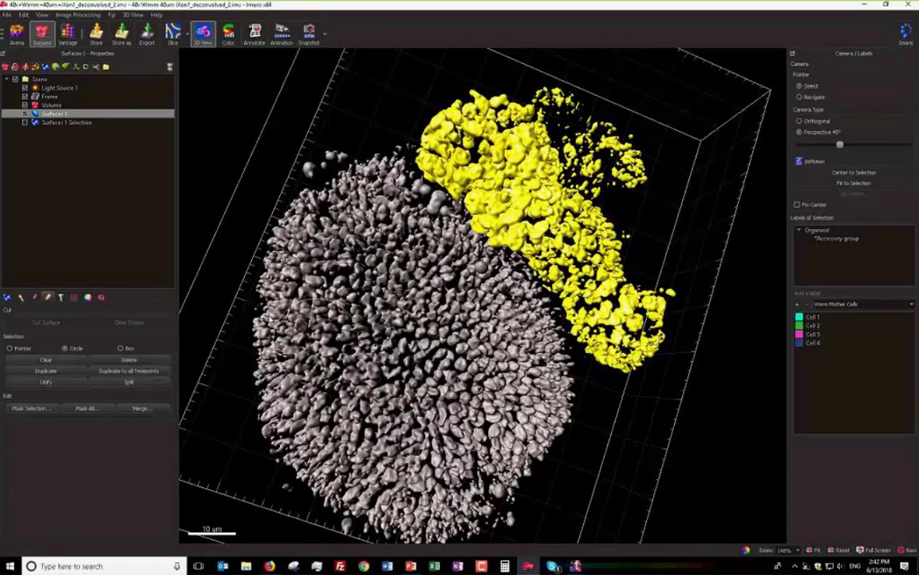
click(120, 348)
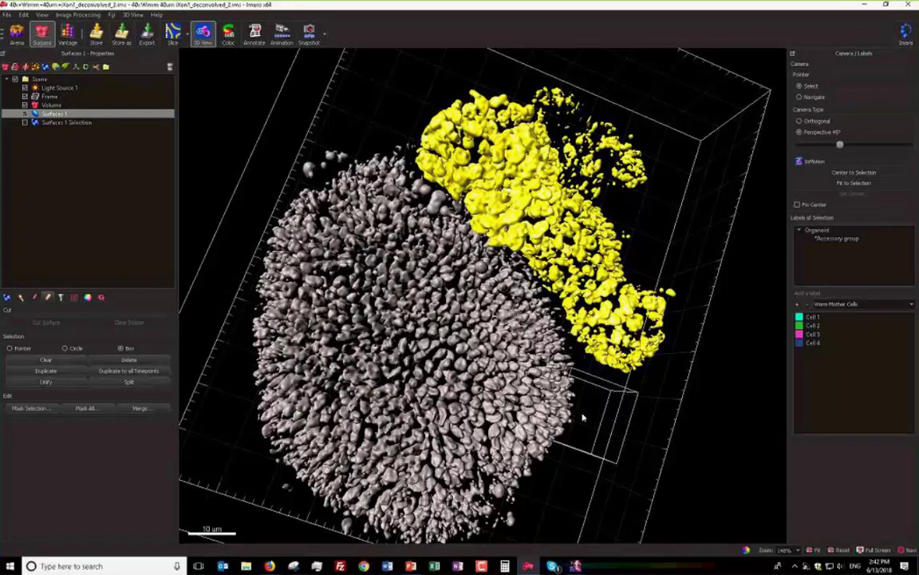
key(Escape)
drag(583, 417, 571, 487)
drag(546, 297, 543, 400)
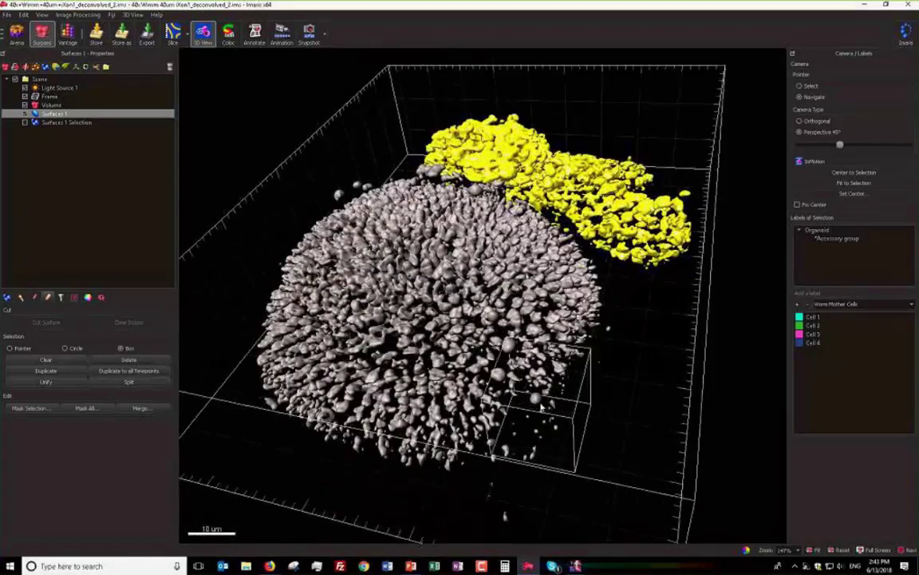
key(Escape)
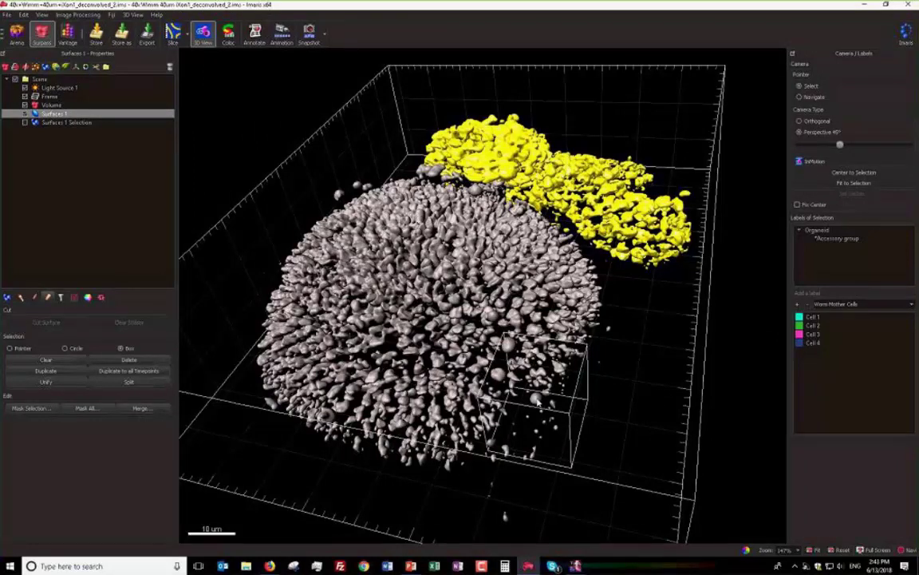
scroll(531, 399, down, 5)
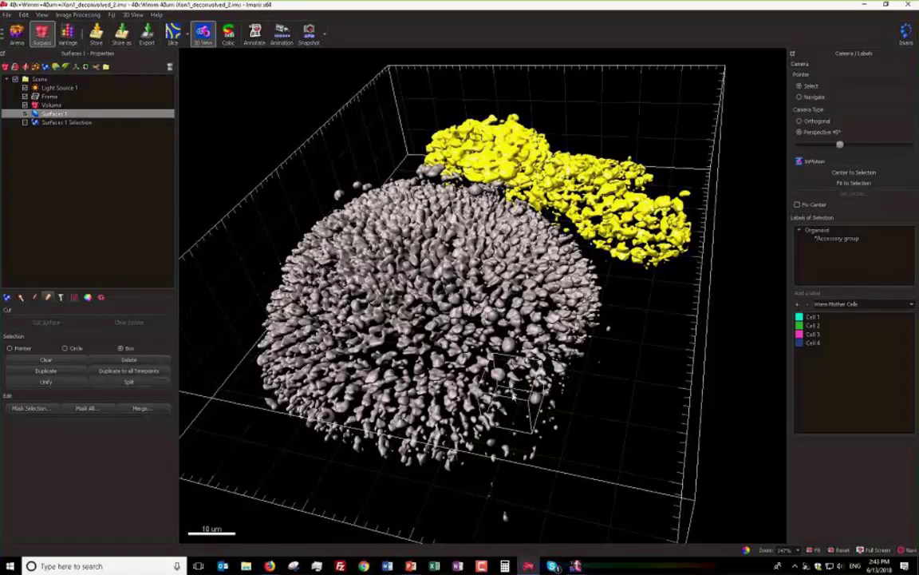
click(513, 391)
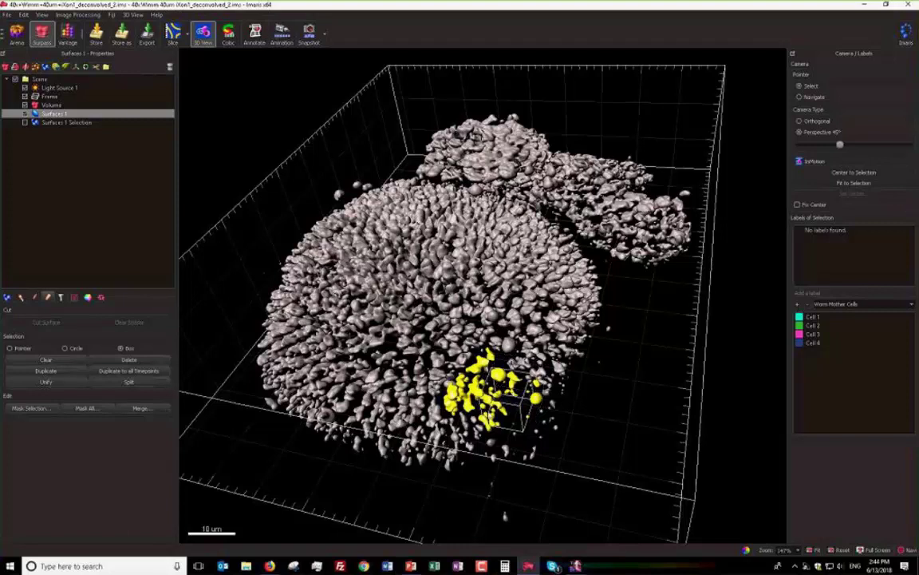
- Switch to the Imaris 9.2 webinar presentation in PowerPoint
click(410, 566)
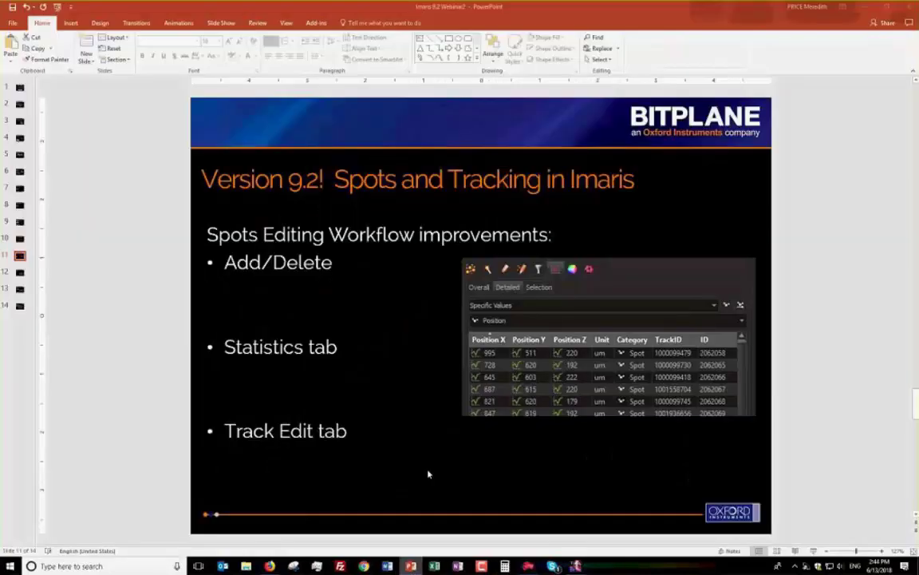